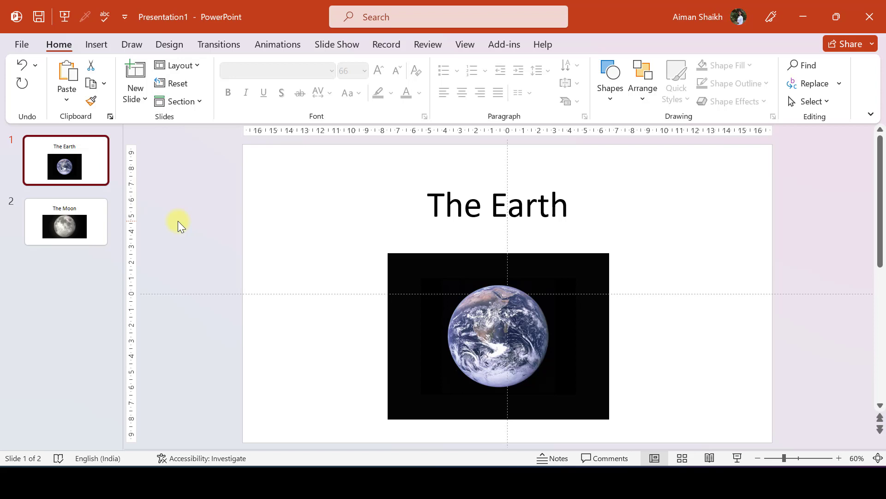
Look over the sample deck's Earth title, Earth picture and The Moon slide
{"action": "left_click", "coordinate": [464, 183]}
{"action": "left_click", "coordinate": [427, 269]}
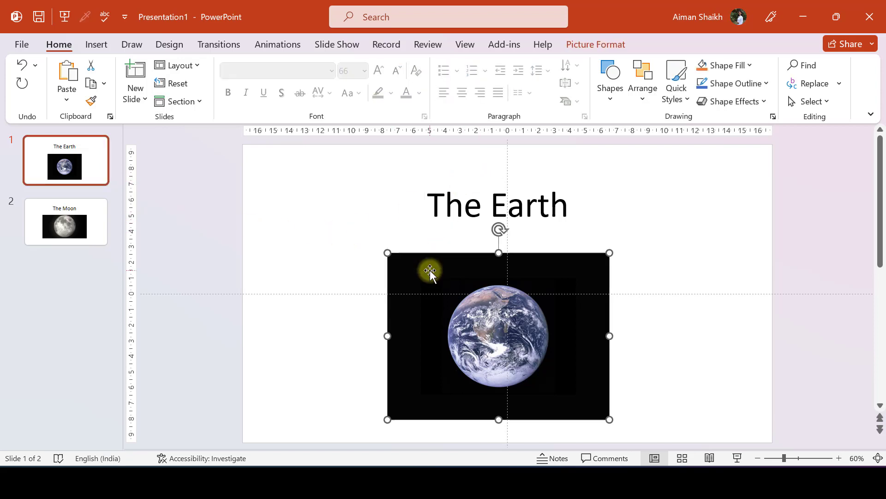
{"action": "left_click", "coordinate": [103, 213]}
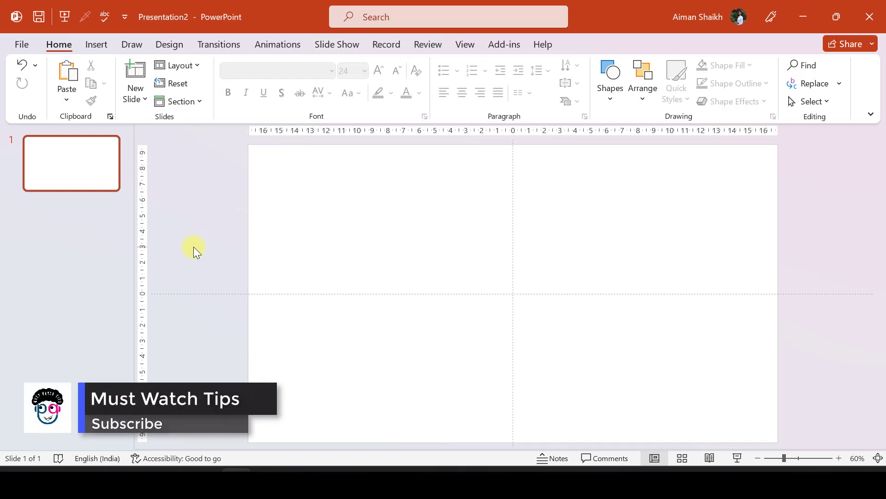
Fill the slide background with the starry Picture1 image from a file
{"action": "right_click", "coordinate": [374, 204]}
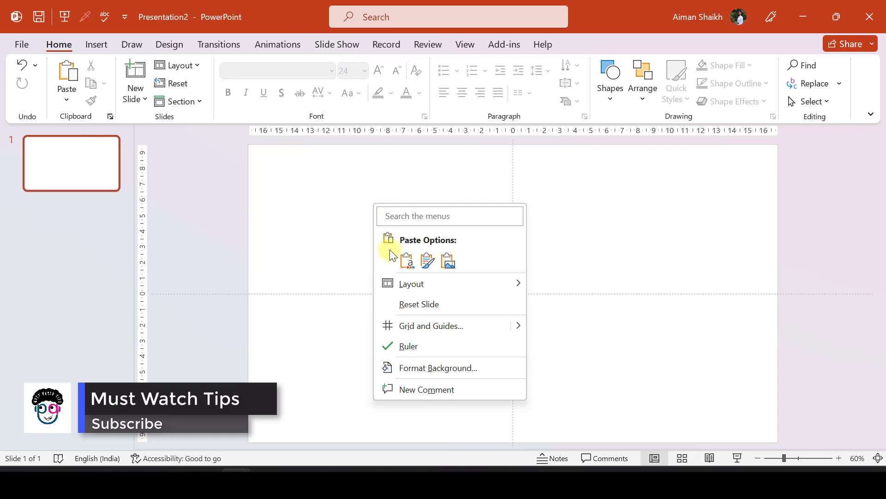
{"action": "left_click", "coordinate": [417, 368]}
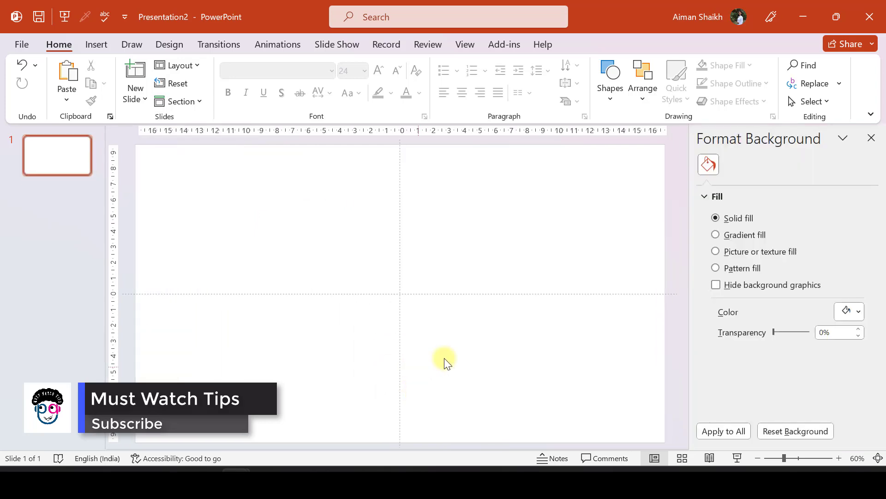
{"action": "left_click", "coordinate": [717, 252]}
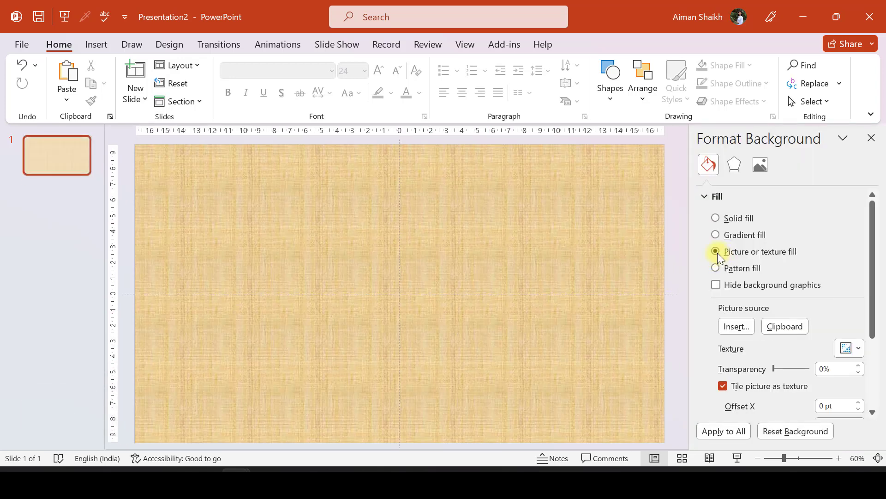
{"action": "left_click", "coordinate": [730, 327]}
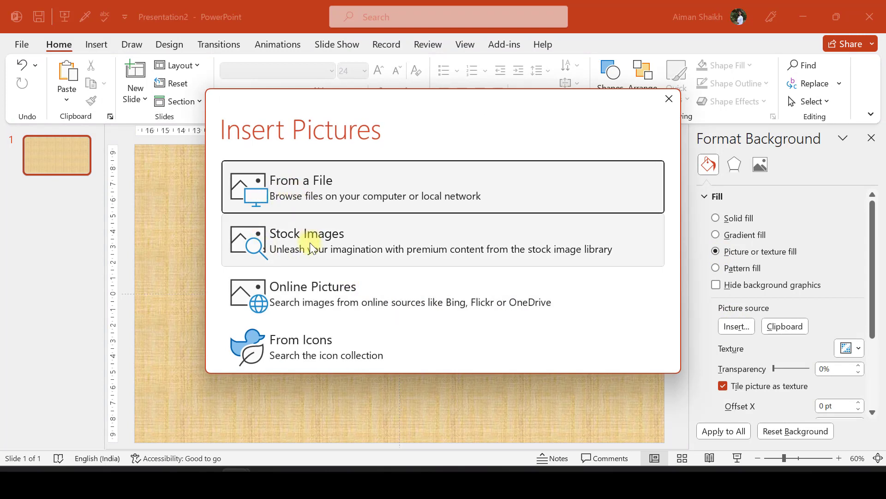
{"action": "left_click", "coordinate": [301, 193]}
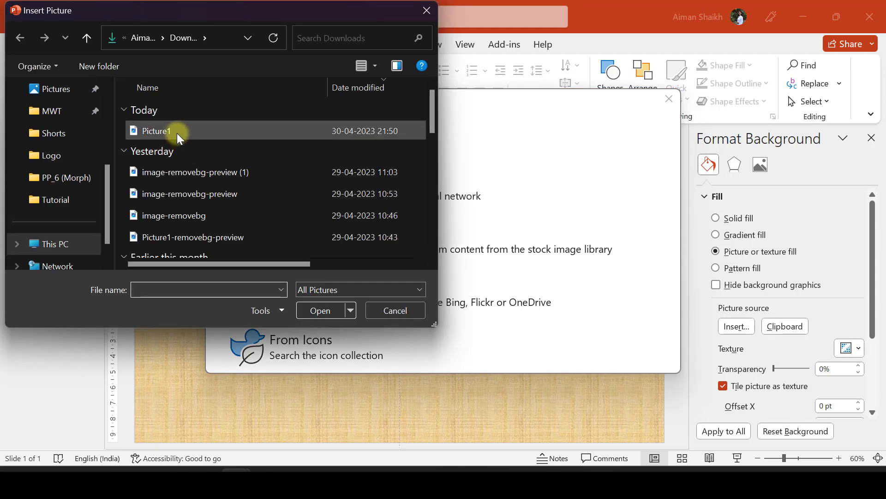
{"action": "left_click", "coordinate": [177, 133]}
{"action": "left_click", "coordinate": [309, 311]}
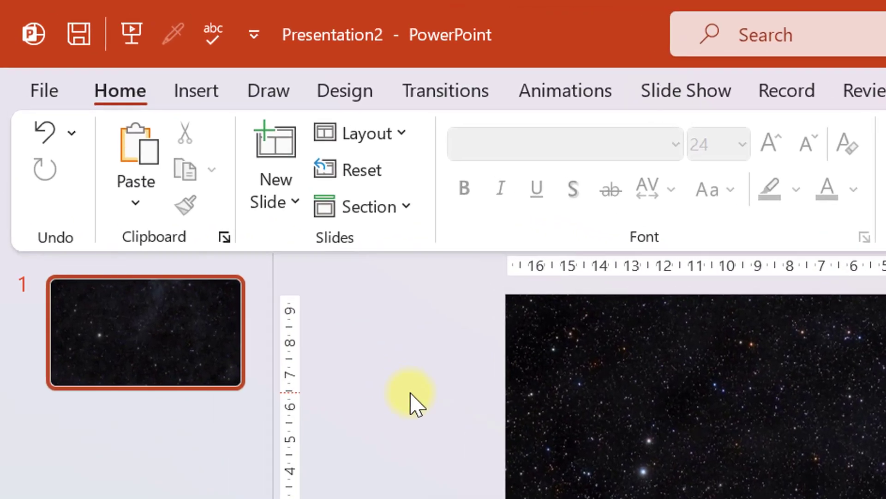
Search the online 3D Models library for 'earth' and insert an Earth globe model
{"action": "left_click", "coordinate": [214, 97]}
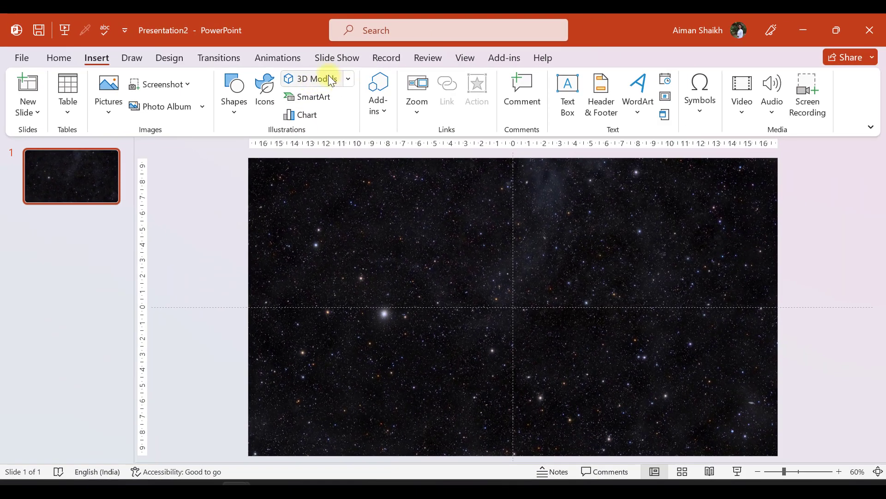
{"action": "left_click", "coordinate": [331, 81]}
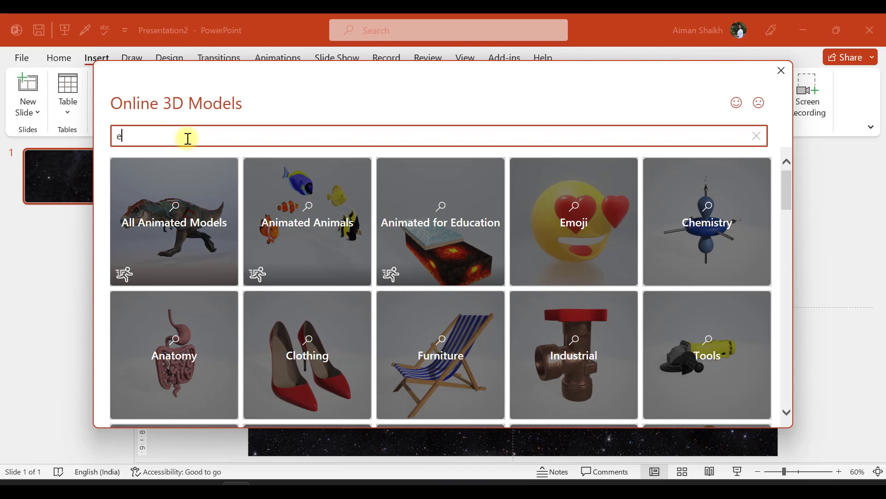
{"action": "type", "text": "arth"}
{"action": "key", "text": "Return"}
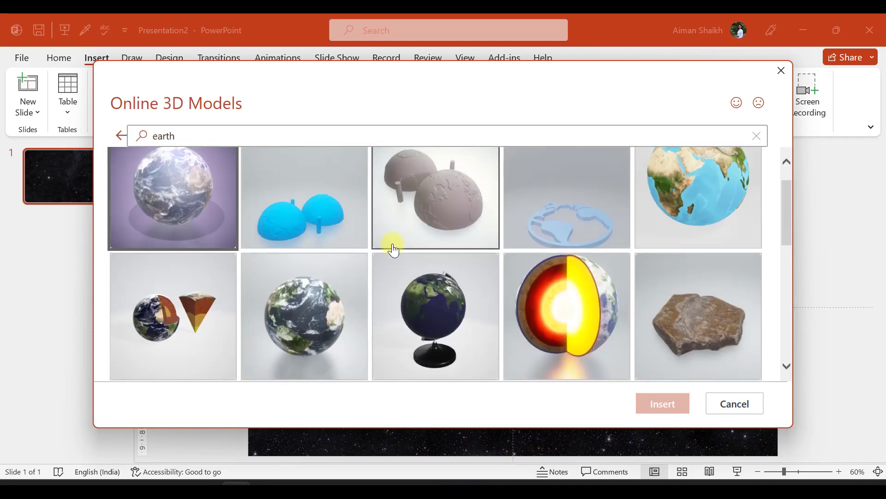
{"action": "scroll", "coordinate": [394, 250], "scroll_direction": "down", "scroll_amount": 5}
{"action": "scroll", "coordinate": [394, 250], "scroll_direction": "down", "scroll_amount": 2}
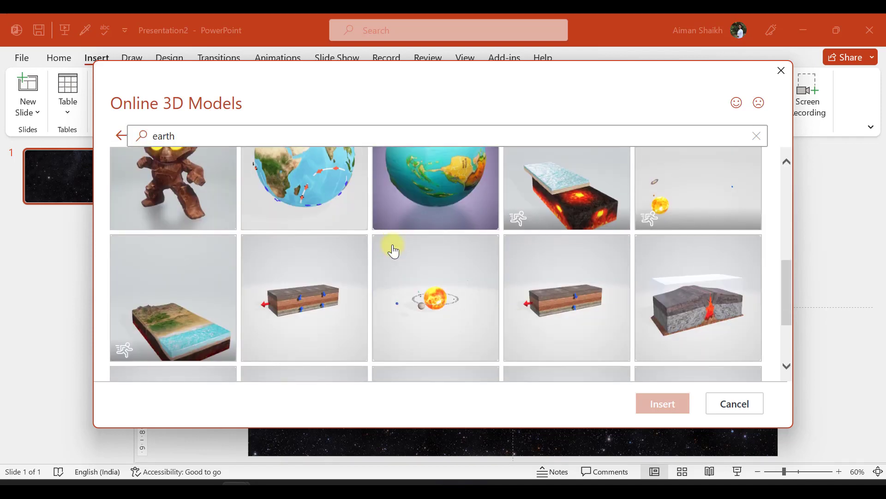
{"action": "scroll", "coordinate": [394, 247], "scroll_direction": "up", "scroll_amount": 5}
{"action": "scroll", "coordinate": [377, 263], "scroll_direction": "up", "scroll_amount": 2}
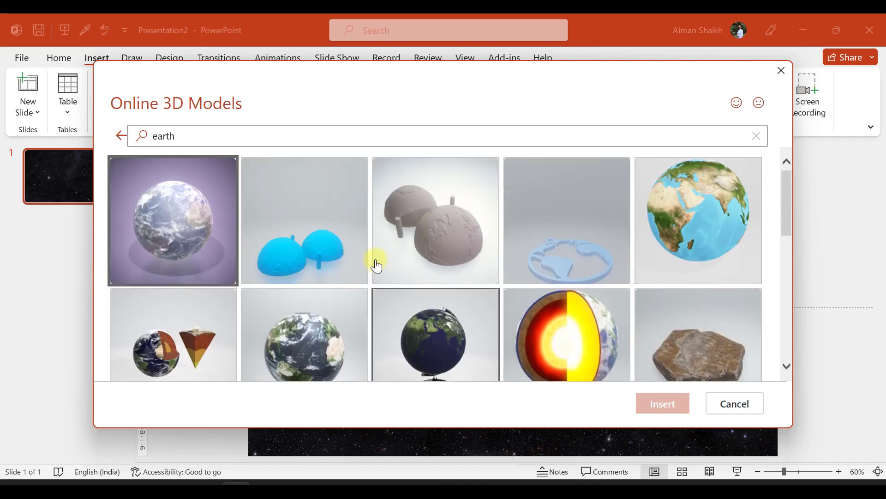
{"action": "scroll", "coordinate": [375, 258], "scroll_direction": "down", "scroll_amount": 2}
{"action": "left_click", "coordinate": [302, 283]}
{"action": "left_click", "coordinate": [634, 414]}
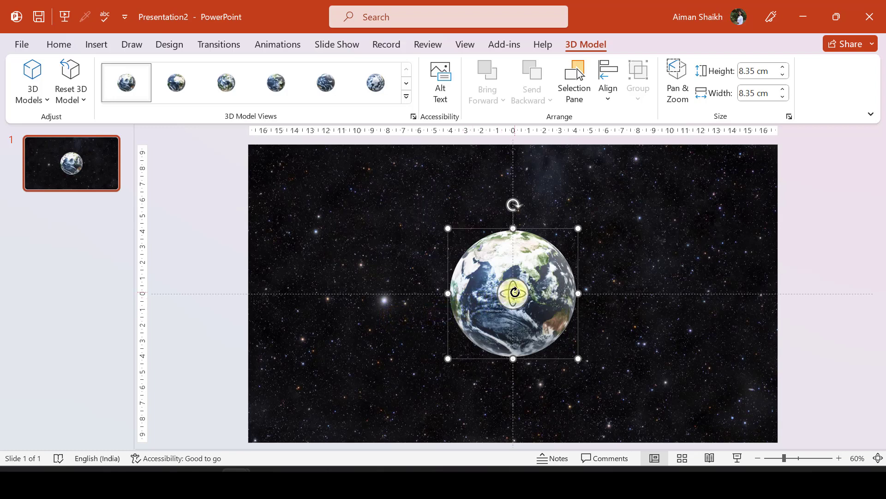
Rotate the Earth model to a different side and try enlarging it
{"action": "left_click_drag", "start_coordinate": [514, 291], "coordinate": [482, 330]}
{"action": "left_click_drag", "start_coordinate": [447, 358], "coordinate": [369, 398]}
{"action": "left_click_drag", "start_coordinate": [444, 351], "coordinate": [511, 292]}
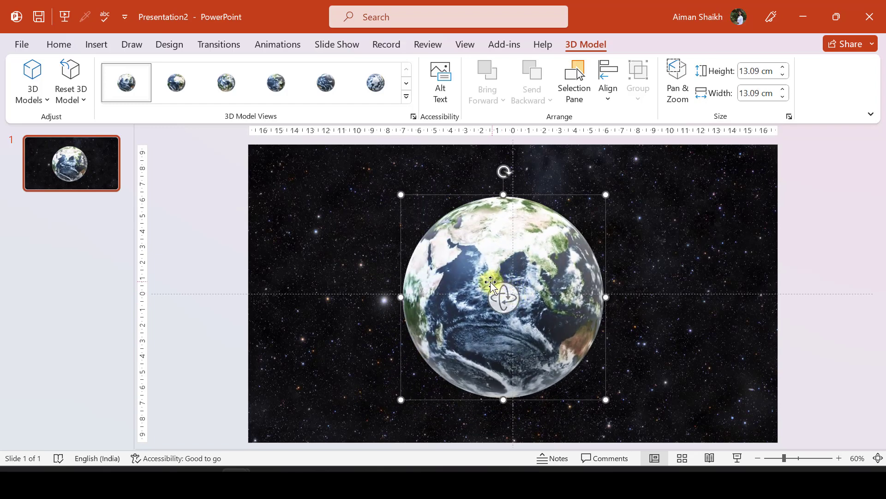
{"action": "scroll", "coordinate": [506, 292], "scroll_direction": "down", "scroll_amount": 1, "text": "ctrl"}
{"action": "scroll", "coordinate": [491, 285], "scroll_direction": "down", "scroll_amount": 2, "text": "ctrl"}
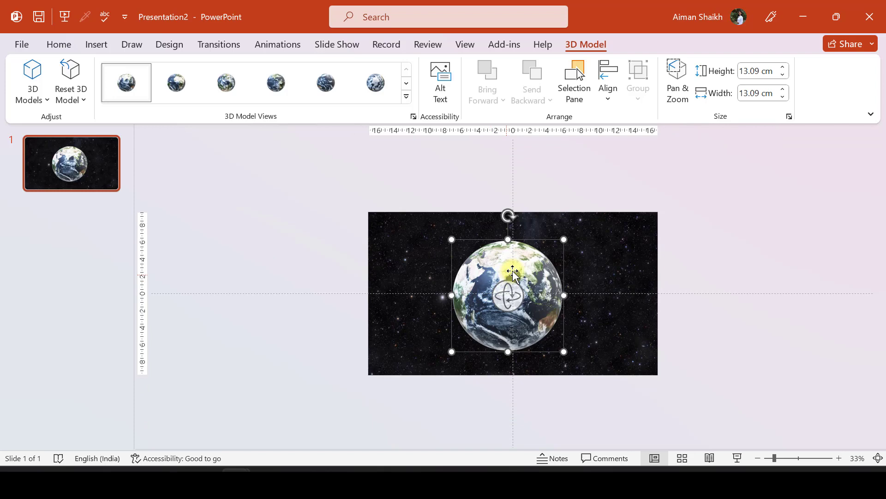
Resize the Earth to 9.2 cm and park it just off the slide's left edge
{"action": "left_click_drag", "start_coordinate": [451, 352], "coordinate": [484, 318]}
{"action": "left_click_drag", "start_coordinate": [548, 267], "coordinate": [334, 284]}
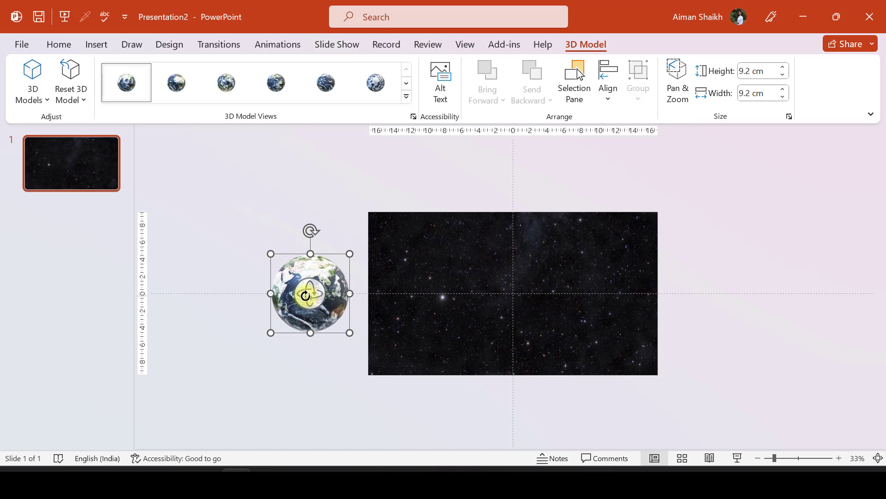
{"action": "left_click", "coordinate": [211, 277]}
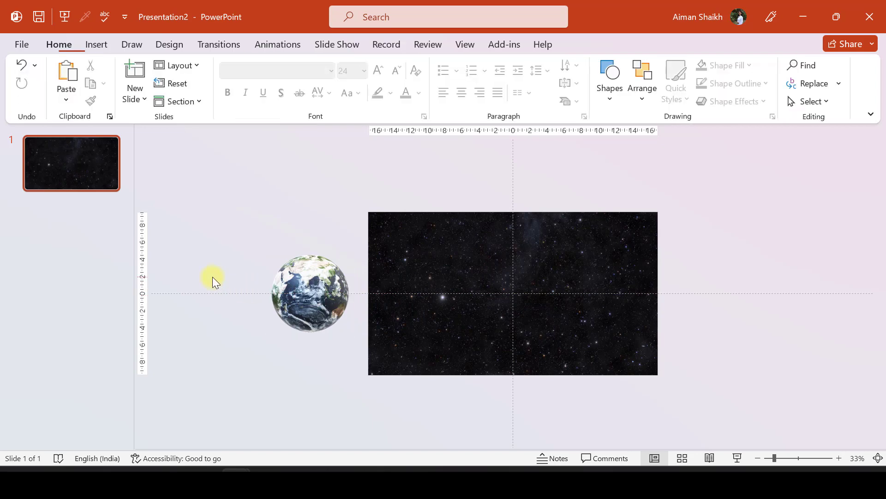
{"action": "left_click", "coordinate": [294, 283]}
{"action": "left_click", "coordinate": [250, 266]}
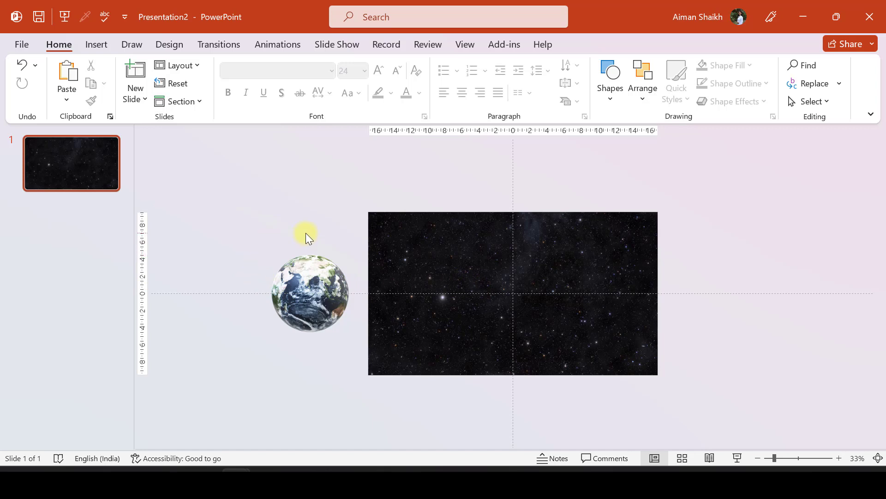
Add a text box reading 'THE EARTH' above-left of the slide
{"action": "scroll", "coordinate": [306, 233], "scroll_direction": "down", "scroll_amount": 1}
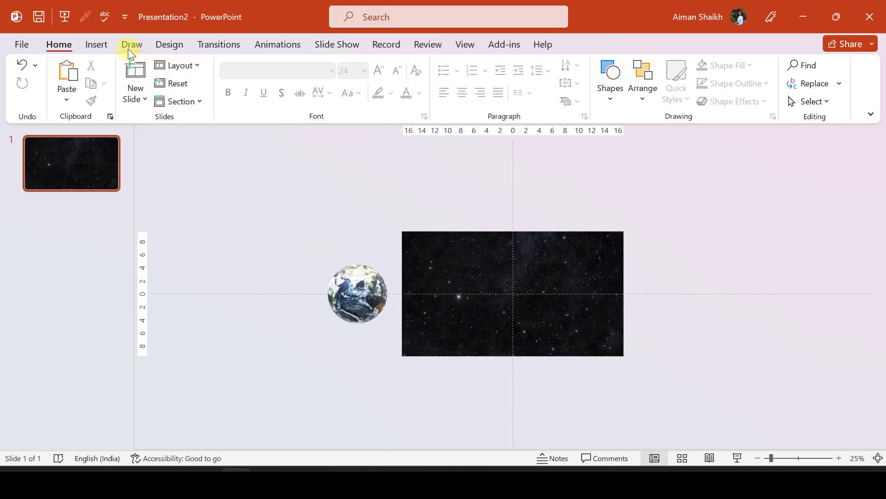
{"action": "left_click", "coordinate": [110, 47]}
{"action": "left_click", "coordinate": [567, 83]}
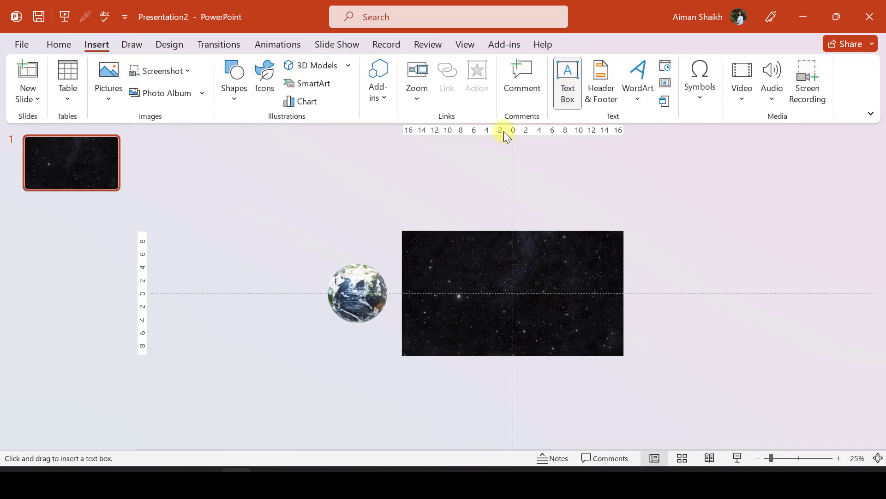
{"action": "left_click", "coordinate": [335, 181]}
{"action": "type", "text": "THE EA"}
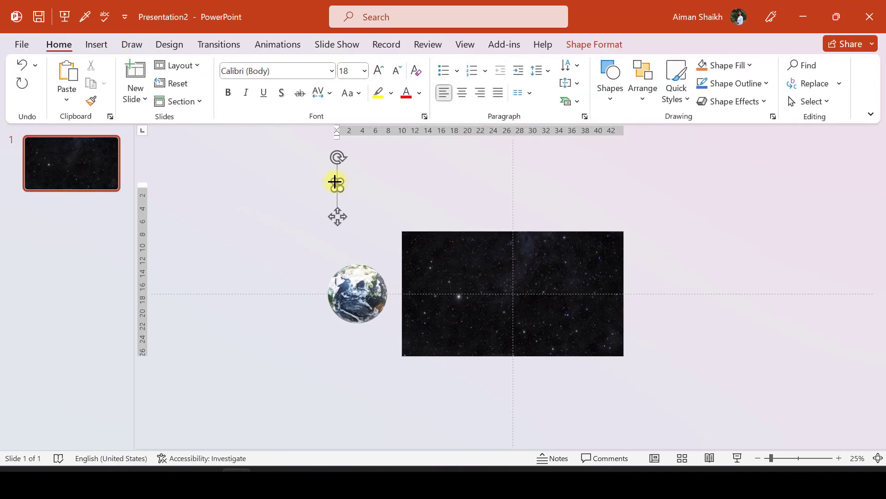
{"action": "type", "text": "RTH"}
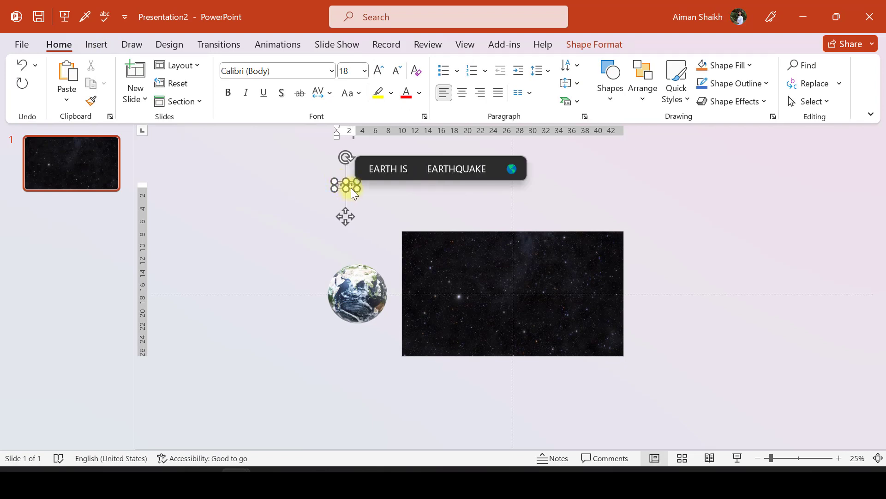
{"action": "left_click", "coordinate": [354, 188]}
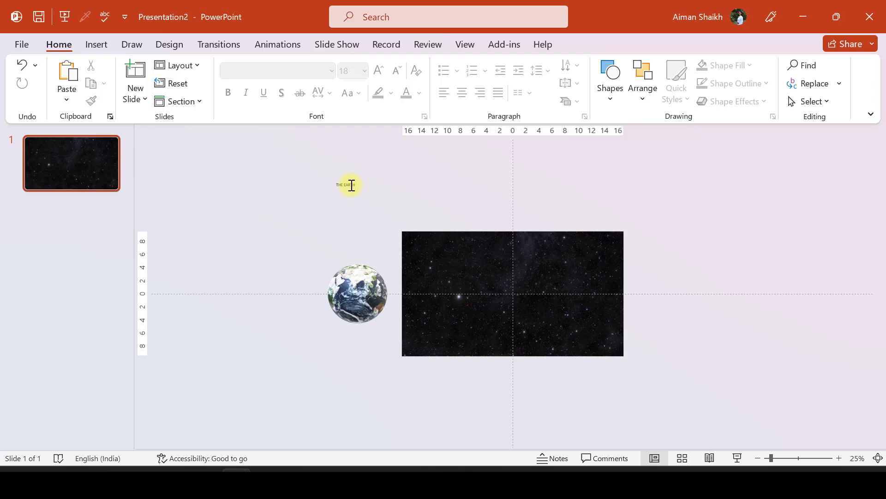
{"action": "left_click", "coordinate": [350, 184]}
{"action": "left_click", "coordinate": [300, 170]}
{"action": "left_click", "coordinate": [346, 184]}
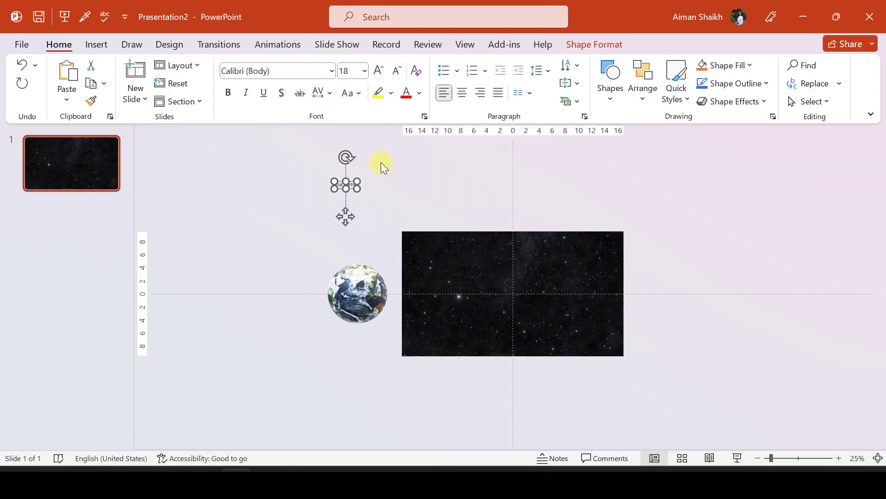
Set the title to 200-pt Aharoni
{"action": "left_click", "coordinate": [360, 71]}
{"action": "type", "text": "200"}
{"action": "key", "text": "Return"}
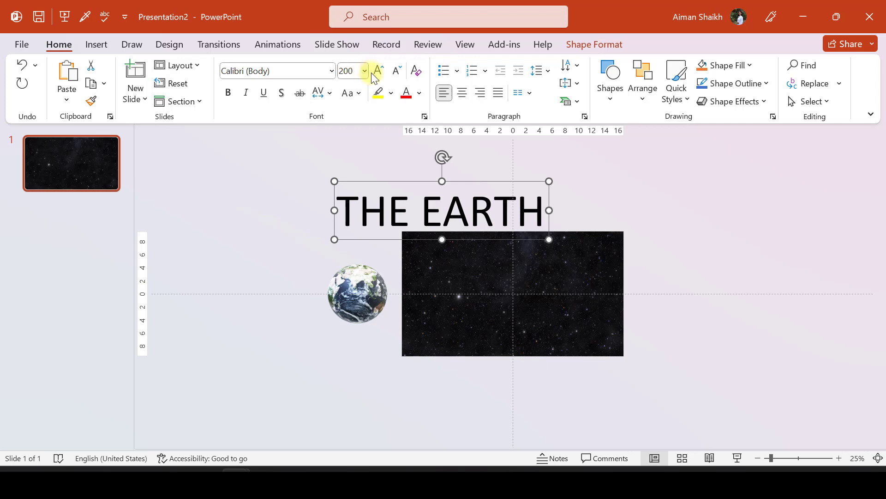
{"action": "left_click", "coordinate": [332, 71]}
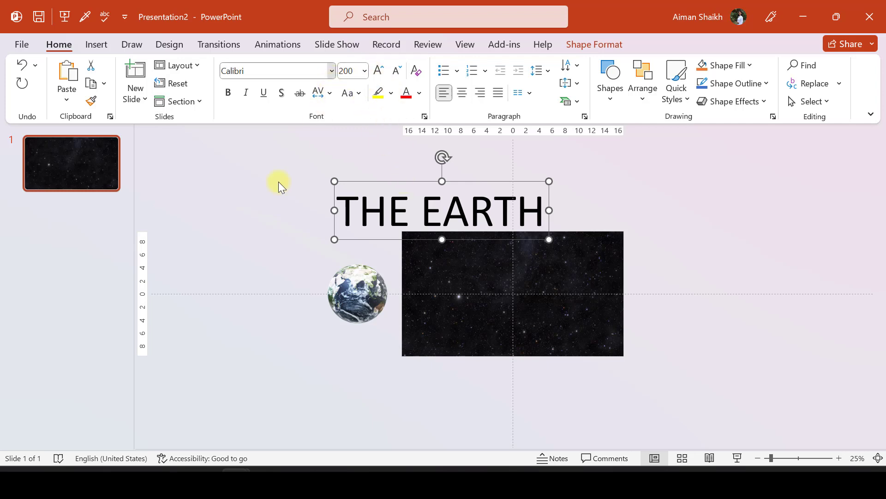
{"action": "left_click", "coordinate": [274, 196]}
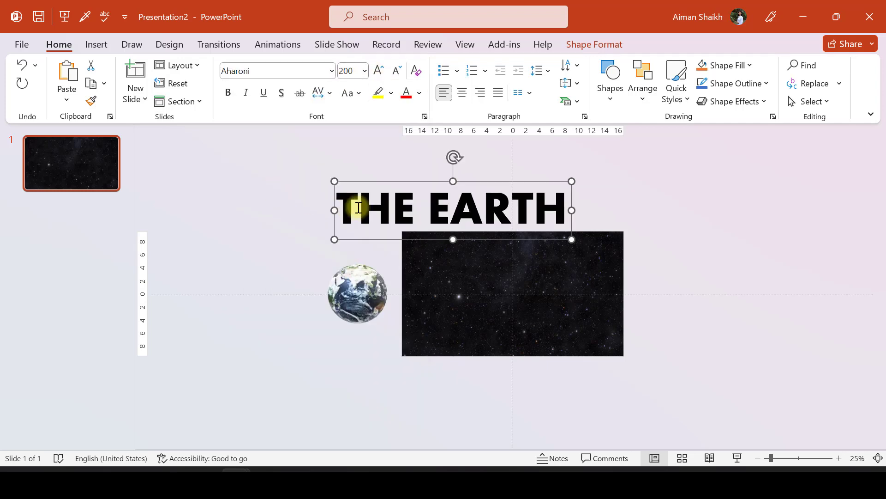
Make the title white and shift it further left
{"action": "left_click", "coordinate": [401, 186]}
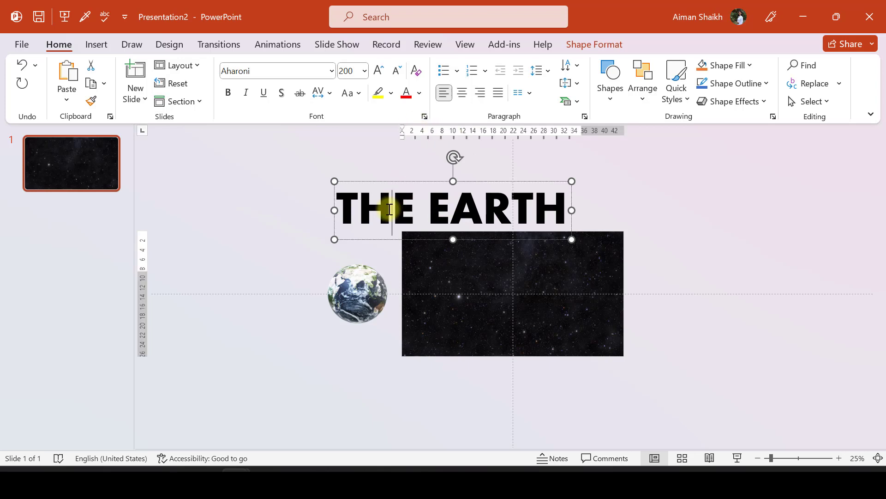
{"action": "left_click_drag", "start_coordinate": [406, 183], "coordinate": [368, 192]}
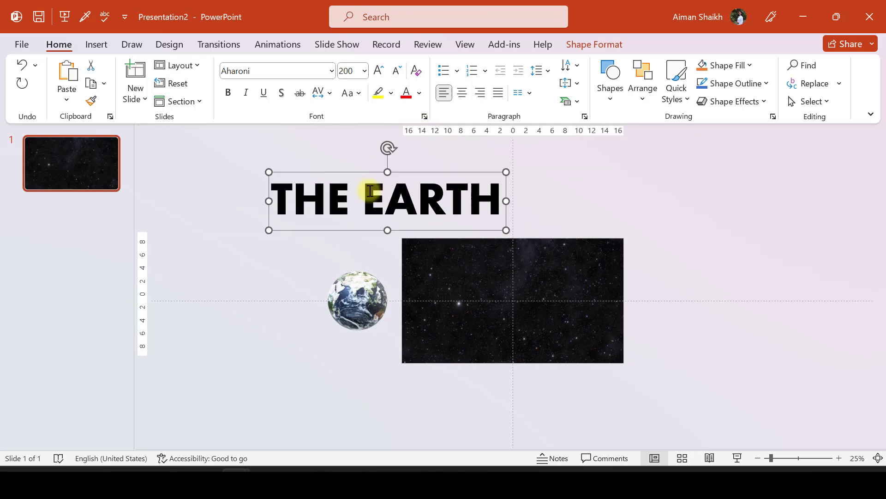
{"action": "left_click", "coordinate": [418, 93]}
{"action": "left_click", "coordinate": [404, 129]}
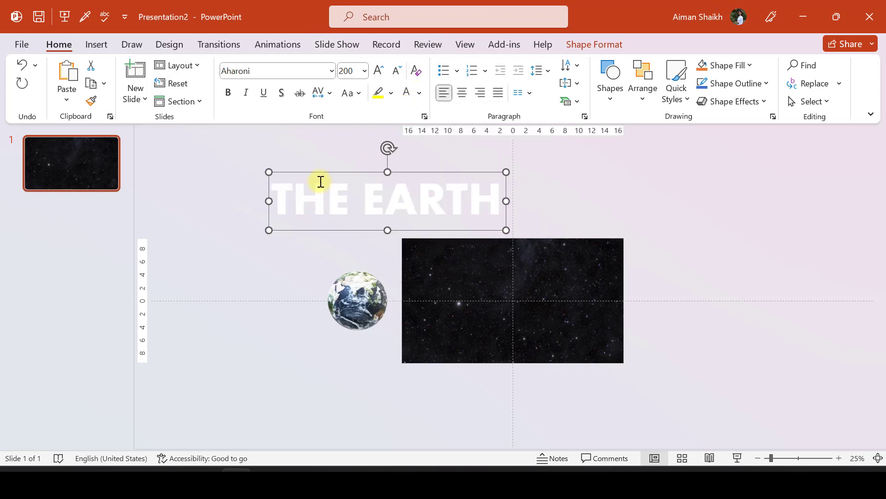
{"action": "left_click_drag", "start_coordinate": [328, 172], "coordinate": [272, 171]}
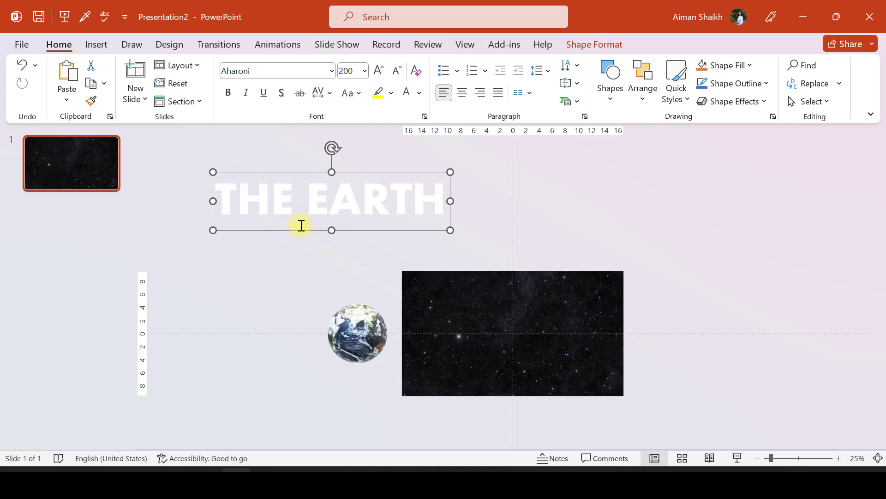
{"action": "left_click_drag", "start_coordinate": [301, 227], "coordinate": [326, 252]}
Move the title up and left, off the slide
{"action": "scroll", "coordinate": [333, 255], "scroll_direction": "up", "scroll_amount": 1, "text": "ctrl"}
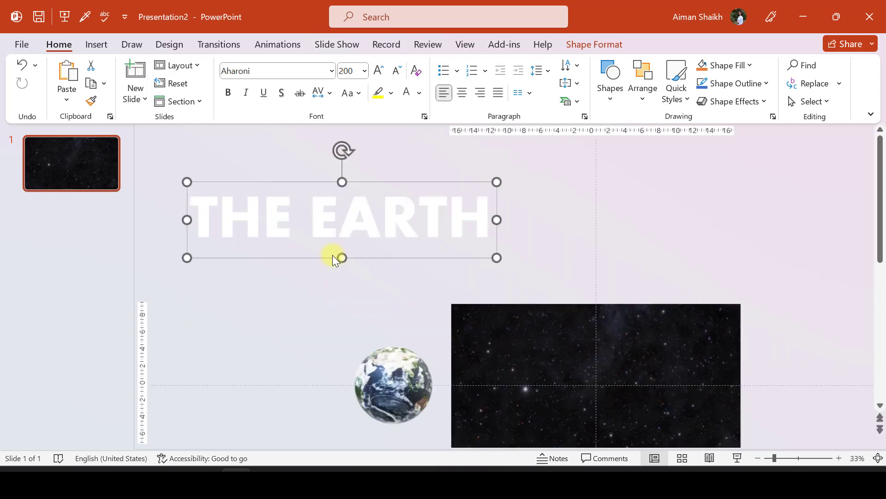
{"action": "scroll", "coordinate": [374, 263], "scroll_direction": "down", "scroll_amount": 1}
{"action": "scroll", "coordinate": [375, 257], "scroll_direction": "down", "scroll_amount": 3, "text": "ctrl"}
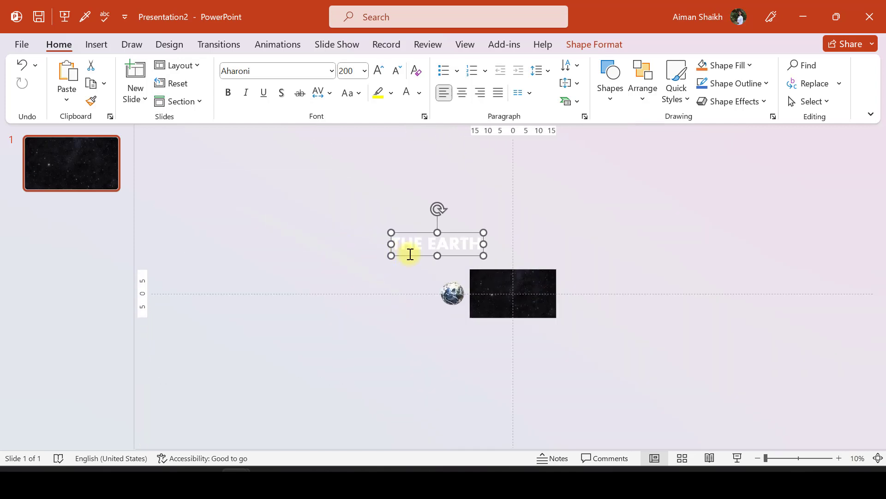
{"action": "left_click_drag", "start_coordinate": [410, 258], "coordinate": [374, 234]}
{"action": "left_click", "coordinate": [203, 129]}
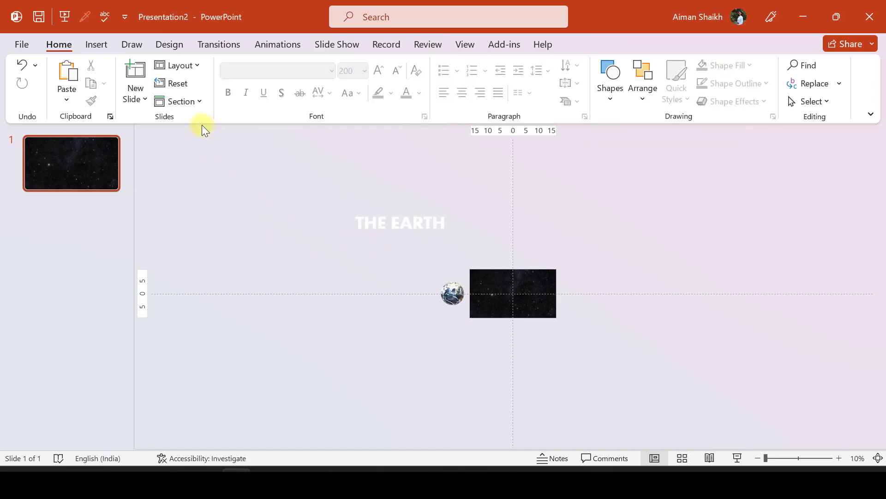
Draw a rectangle over the THE EARTH title
{"action": "left_click", "coordinate": [106, 44]}
{"action": "left_click", "coordinate": [245, 102]}
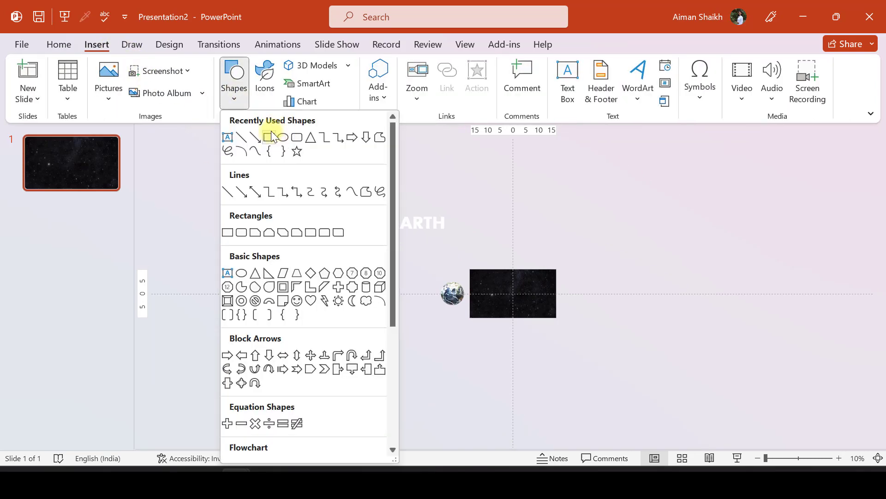
{"action": "left_click", "coordinate": [270, 133]}
{"action": "left_click_drag", "start_coordinate": [336, 205], "coordinate": [470, 251]}
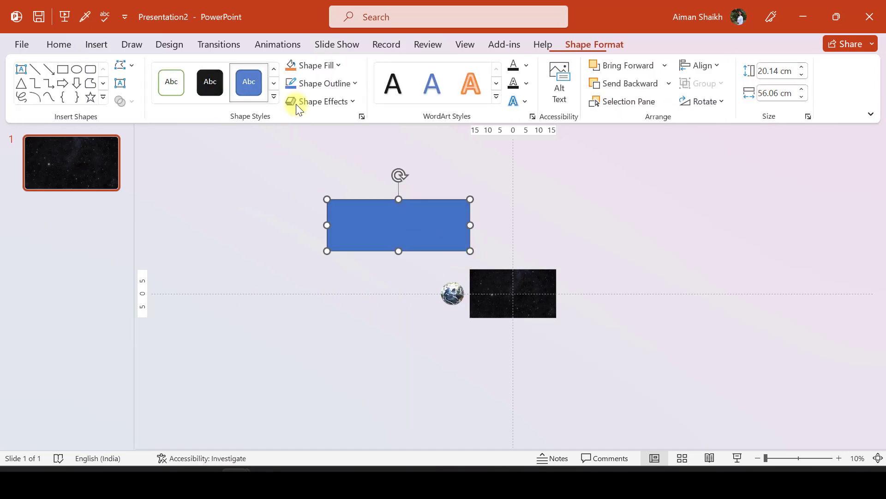
Set the rectangle to no fill and no outline, then select it together with the title
{"action": "left_click", "coordinate": [314, 65]}
{"action": "left_click", "coordinate": [321, 227]}
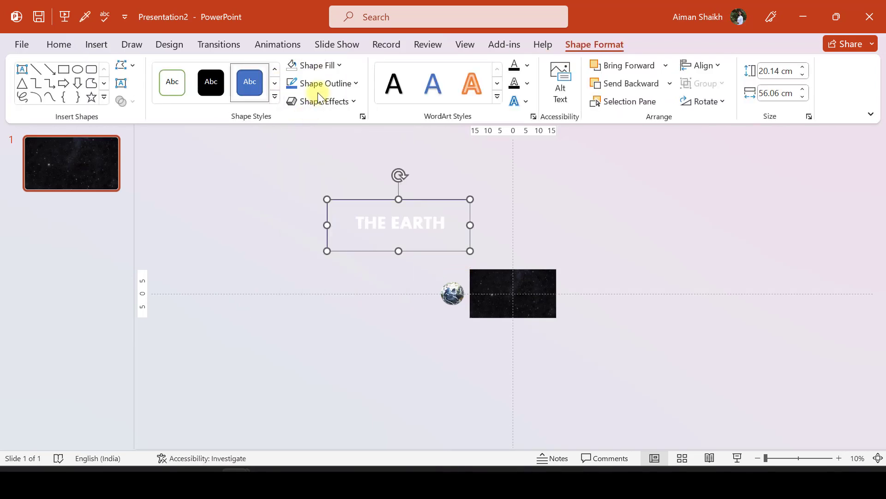
{"action": "left_click", "coordinate": [328, 84]}
{"action": "left_click", "coordinate": [311, 235]}
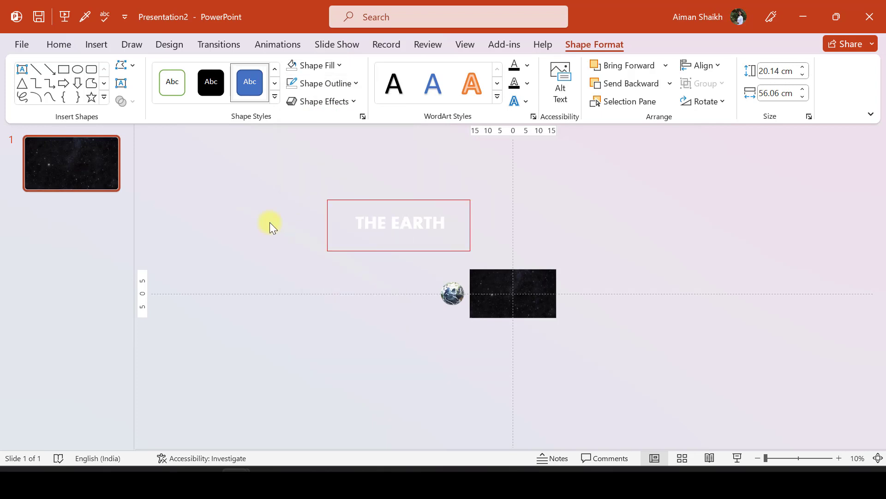
{"action": "left_click", "coordinate": [270, 217]}
{"action": "left_click", "coordinate": [366, 218]}
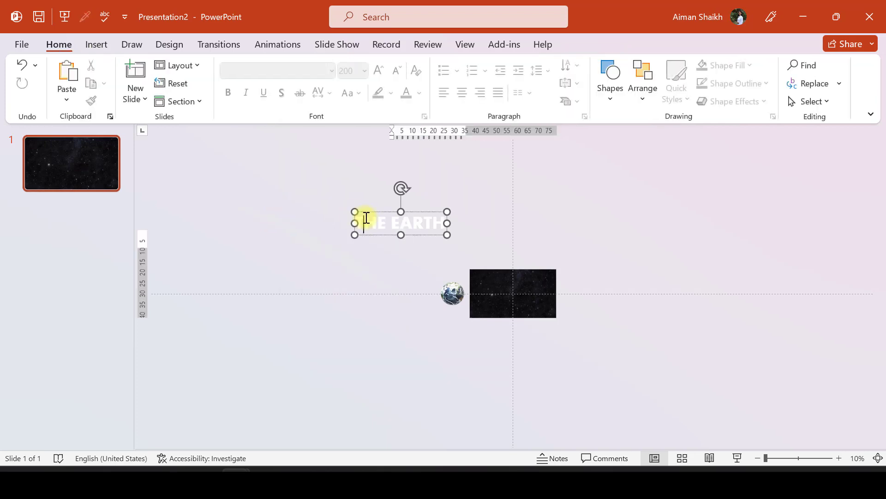
{"action": "left_click", "coordinate": [330, 211], "text": "shift"}
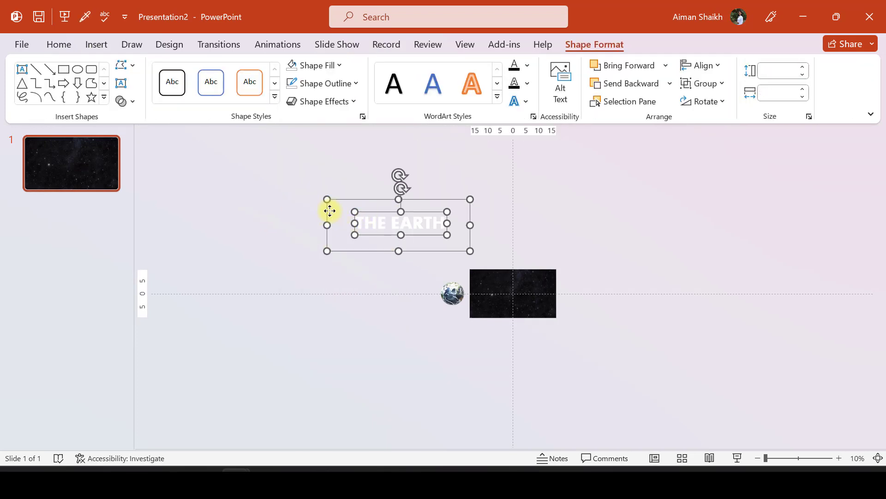
Intersect the title with the rectangle and stretch the merged letters to about 35.11 × 15.55 cm
{"action": "left_click", "coordinate": [130, 101]}
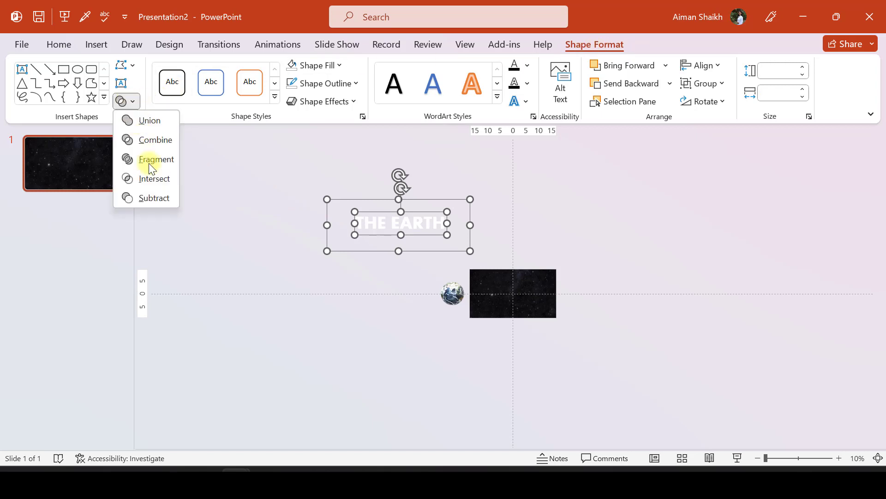
{"action": "left_click", "coordinate": [153, 179]}
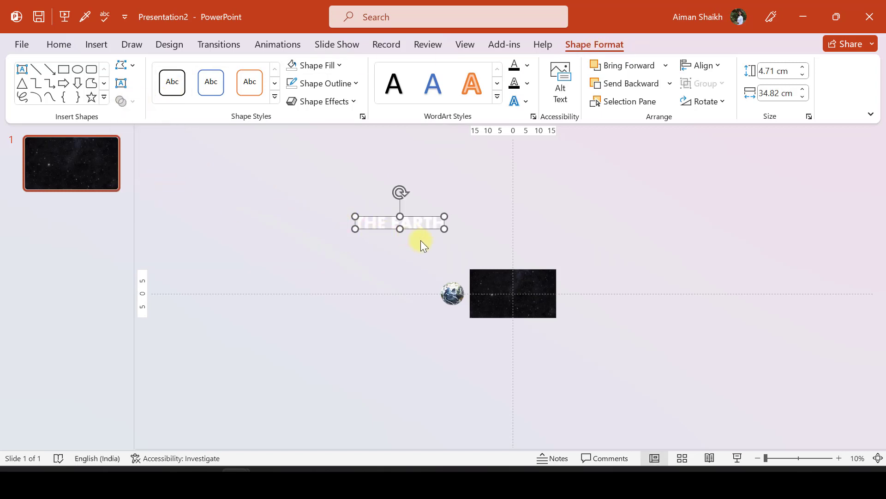
{"action": "scroll", "coordinate": [420, 241], "scroll_direction": "up", "scroll_amount": 3}
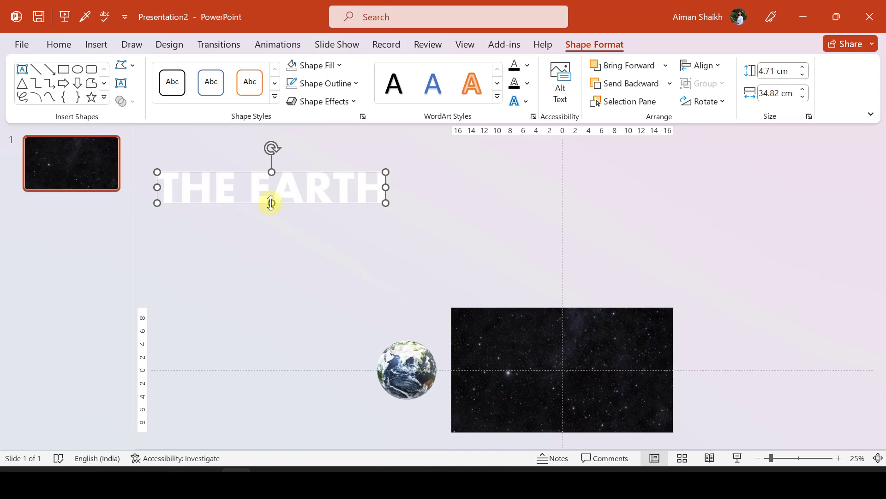
{"action": "left_click_drag", "start_coordinate": [271, 202], "coordinate": [271, 340]}
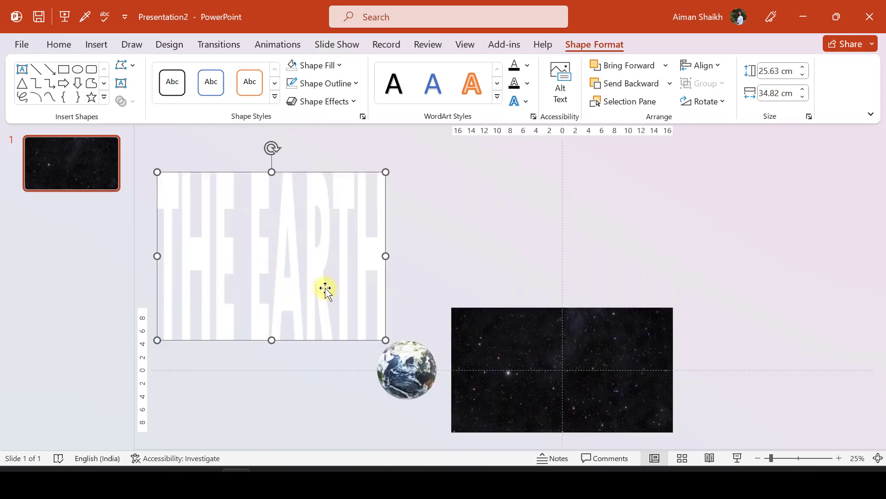
{"action": "left_click_drag", "start_coordinate": [384, 255], "coordinate": [520, 256]}
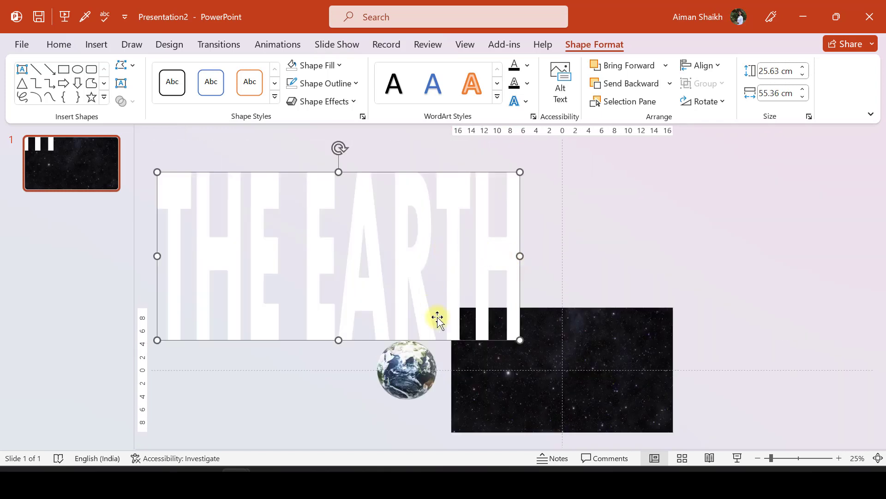
{"action": "left_click_drag", "start_coordinate": [522, 340], "coordinate": [388, 277]}
{"action": "left_click_drag", "start_coordinate": [273, 277], "coordinate": [289, 244]}
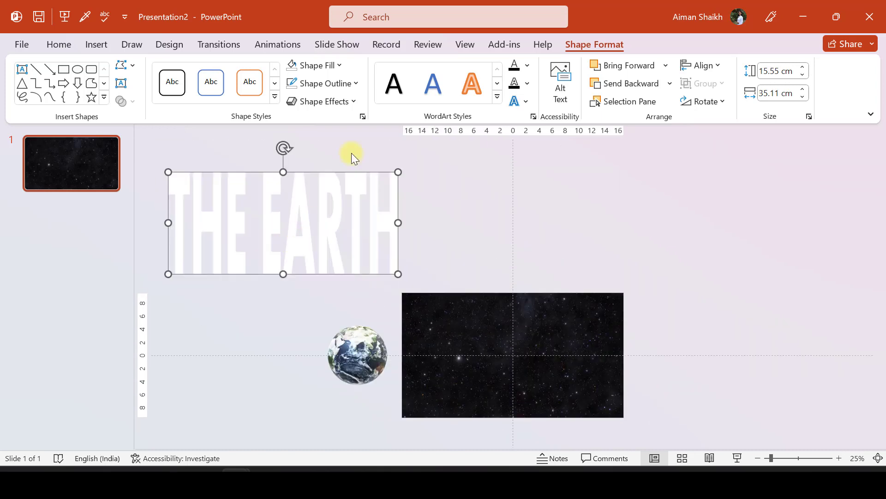
Try orange and no fill, then fill the title shape with white
{"action": "left_click", "coordinate": [323, 65]}
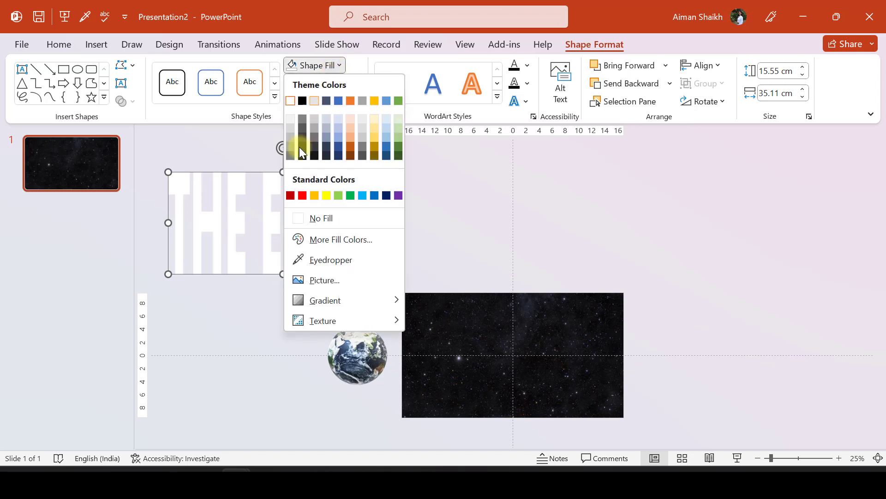
{"action": "left_click", "coordinate": [314, 196]}
{"action": "left_click", "coordinate": [317, 65]}
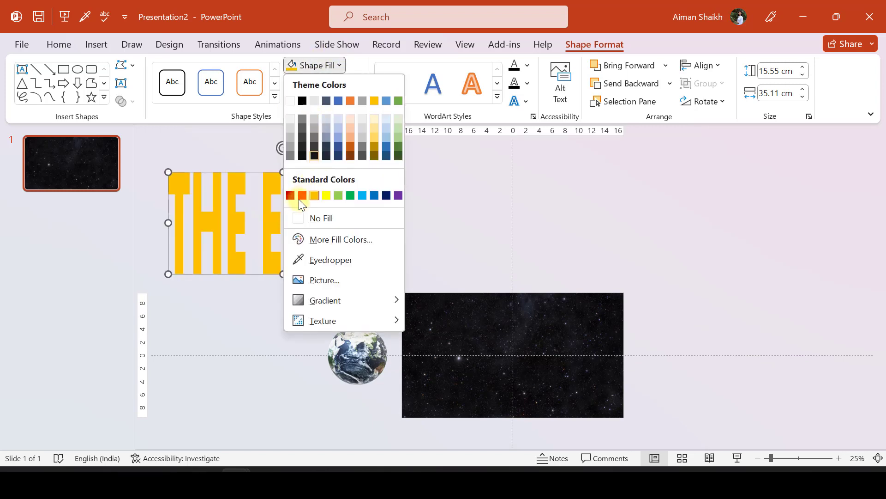
{"action": "left_click", "coordinate": [300, 220]}
{"action": "left_click", "coordinate": [311, 63]}
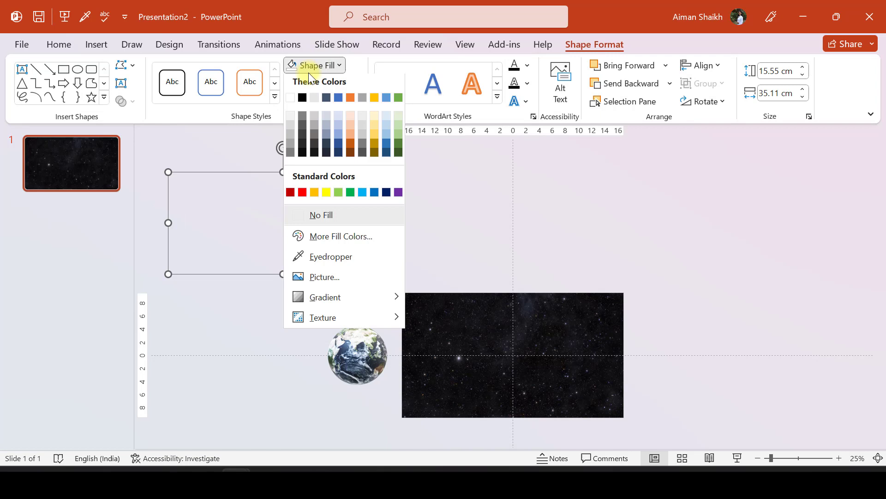
{"action": "left_click", "coordinate": [291, 101]}
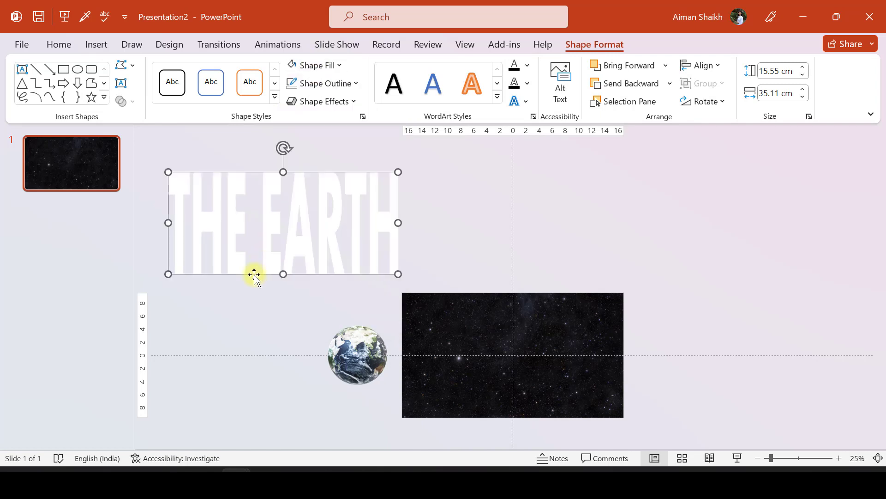
Shrink the title to about 19.75 × 3.98 cm just above the Earth globe
{"action": "left_click_drag", "start_coordinate": [296, 230], "coordinate": [347, 241]}
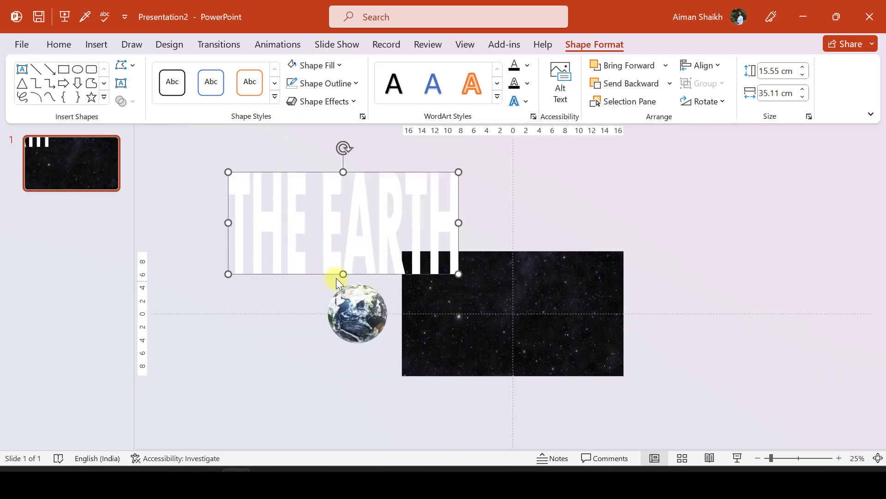
{"action": "left_click_drag", "start_coordinate": [342, 273], "coordinate": [344, 241]}
{"action": "key", "text": "Escape"}
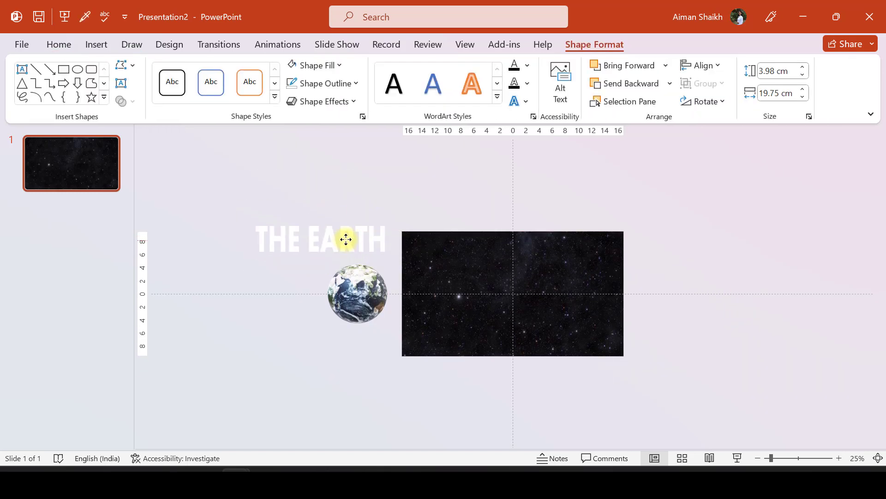
{"action": "left_click", "coordinate": [256, 305]}
{"action": "left_click", "coordinate": [68, 170]}
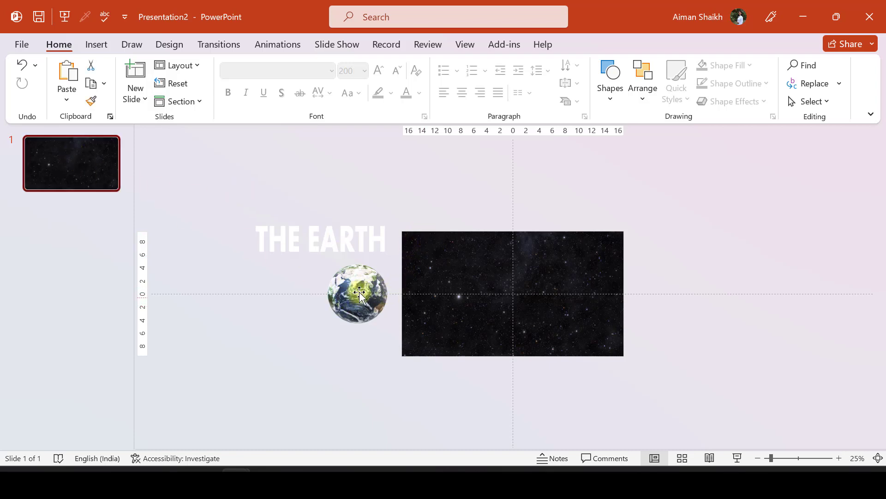
Duplicate slide 1 with Ctrl+D to create slide 2
{"action": "left_click", "coordinate": [331, 234]}
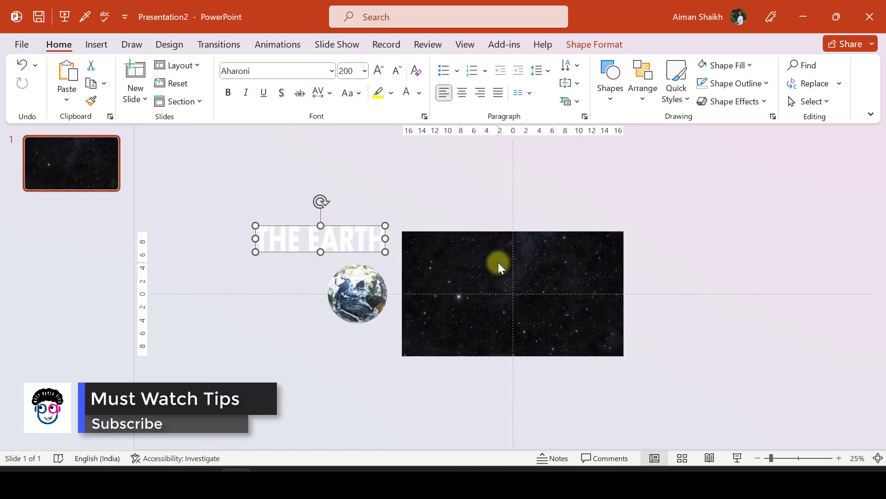
{"action": "left_click", "coordinate": [428, 192]}
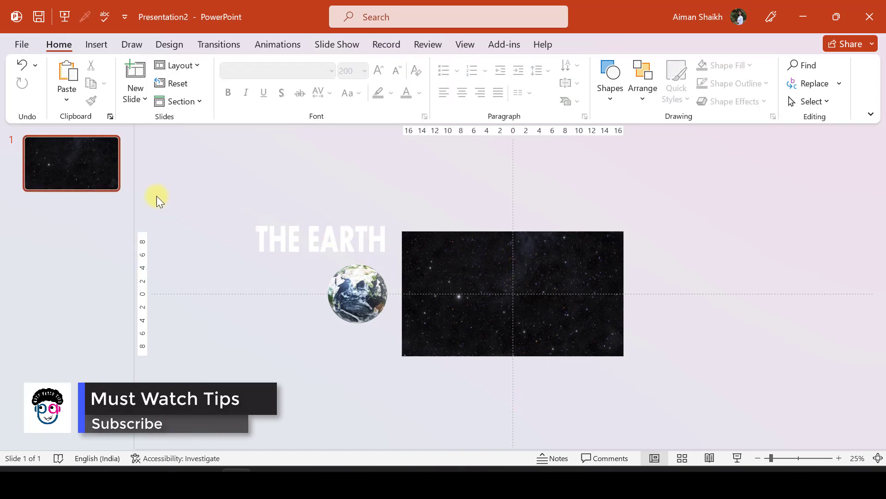
{"action": "left_click", "coordinate": [74, 176]}
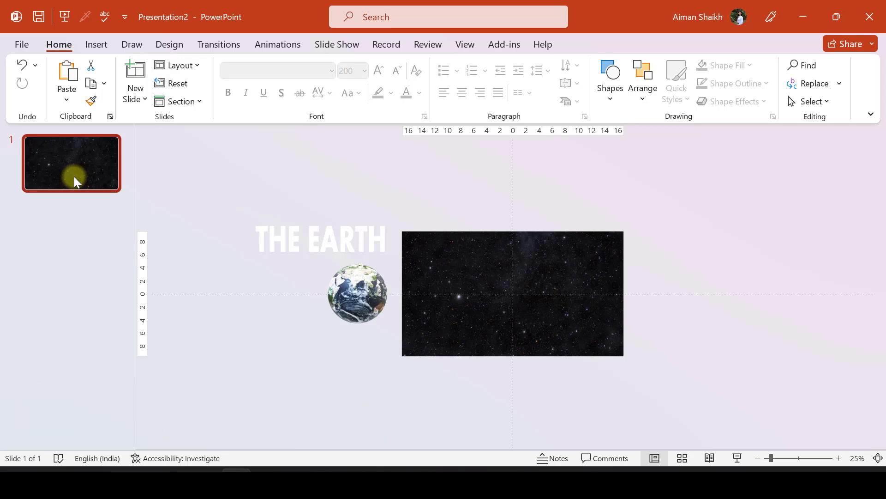
{"action": "key", "text": "ctrl+d"}
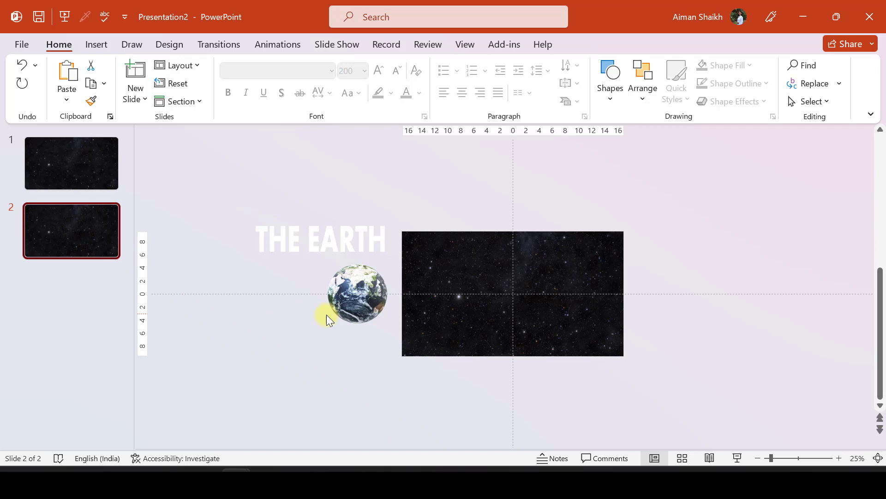
Move the Earth to the slide's right side, enlarge it and turn it to face Africa
{"action": "left_click", "coordinate": [372, 289]}
{"action": "left_click_drag", "start_coordinate": [374, 277], "coordinate": [507, 257]}
{"action": "left_click_drag", "start_coordinate": [563, 275], "coordinate": [655, 298]}
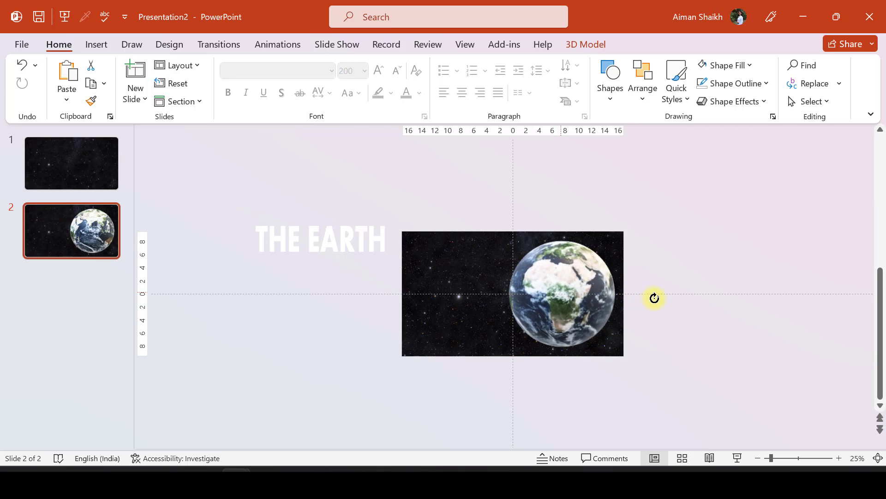
{"action": "left_click_drag", "start_coordinate": [406, 294], "coordinate": [406, 294]}
Drag THE EARTH title onto the slide beside the Earth
{"action": "left_click", "coordinate": [334, 248]}
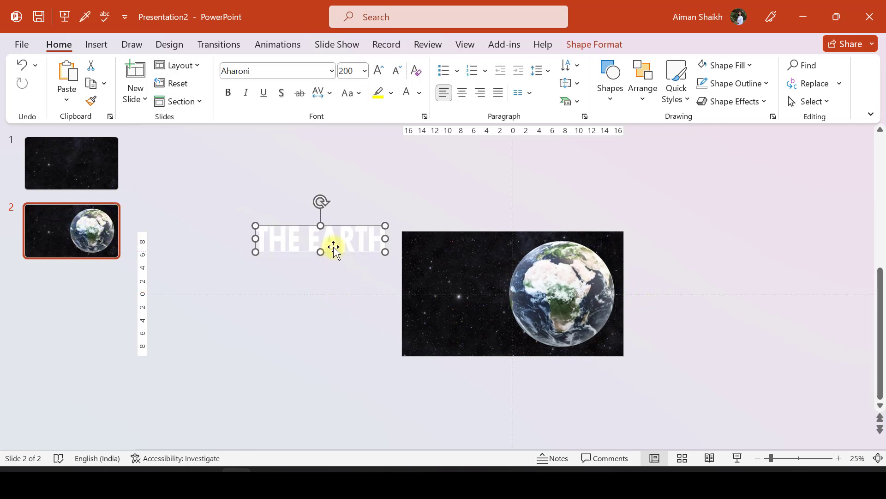
{"action": "left_click", "coordinate": [323, 261]}
{"action": "left_click", "coordinate": [381, 247]}
{"action": "left_click_drag", "start_coordinate": [381, 247], "coordinate": [488, 259]}
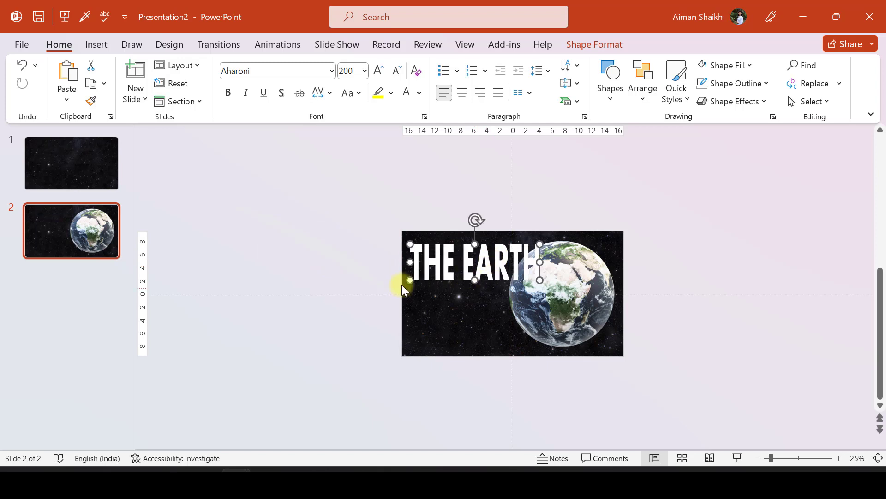
{"action": "left_click", "coordinate": [568, 289]}
{"action": "right_click", "coordinate": [570, 265]}
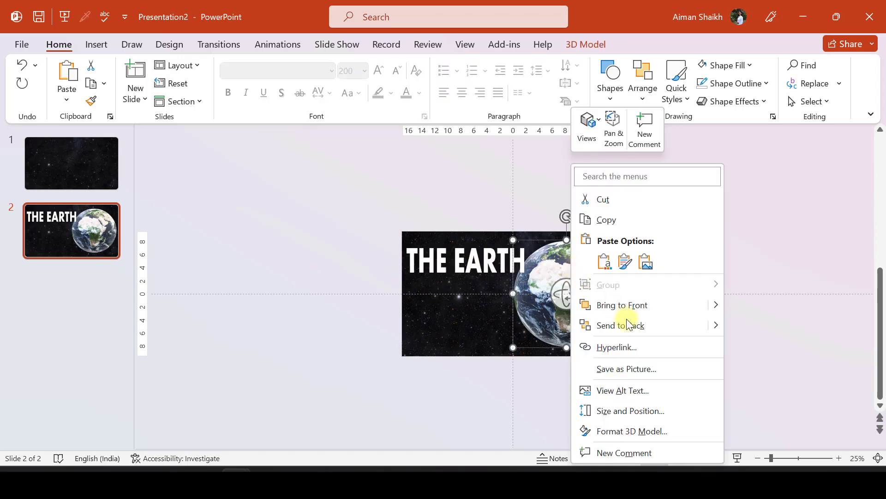
{"action": "left_click", "coordinate": [346, 291]}
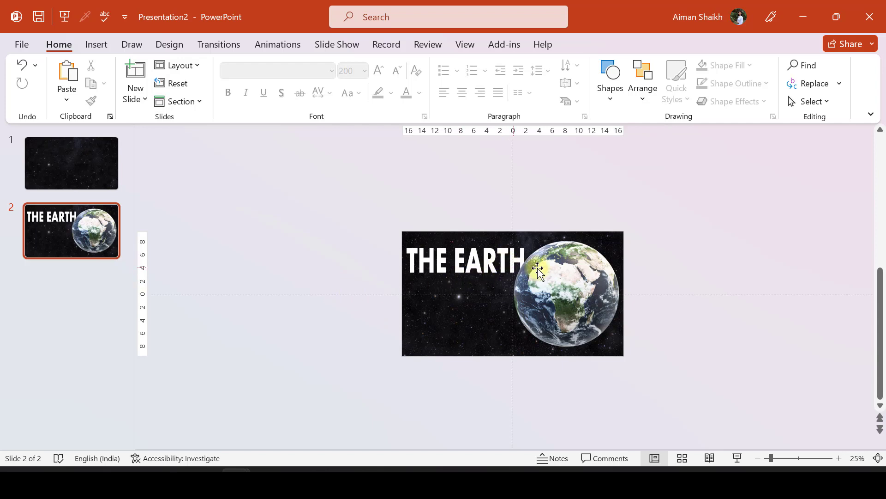
Nudge the title into place at upper left and select slides 1 and 2 together
{"action": "left_click", "coordinate": [519, 261]}
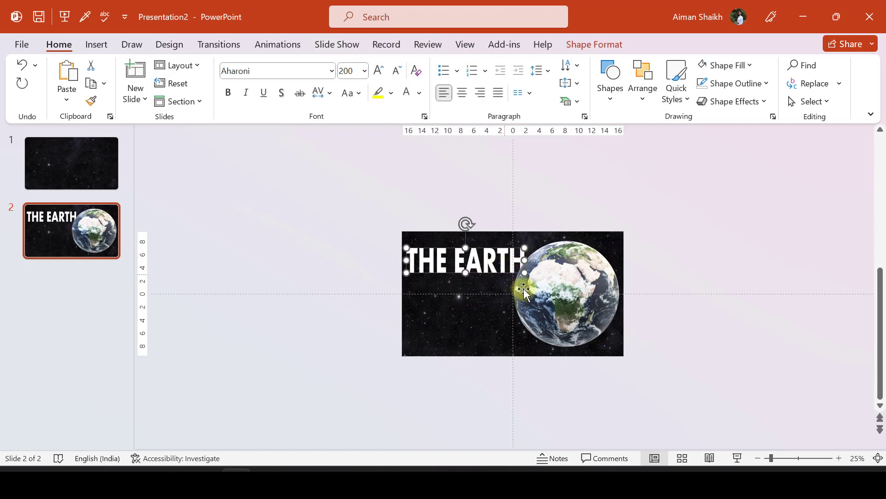
{"action": "left_click", "coordinate": [368, 272]}
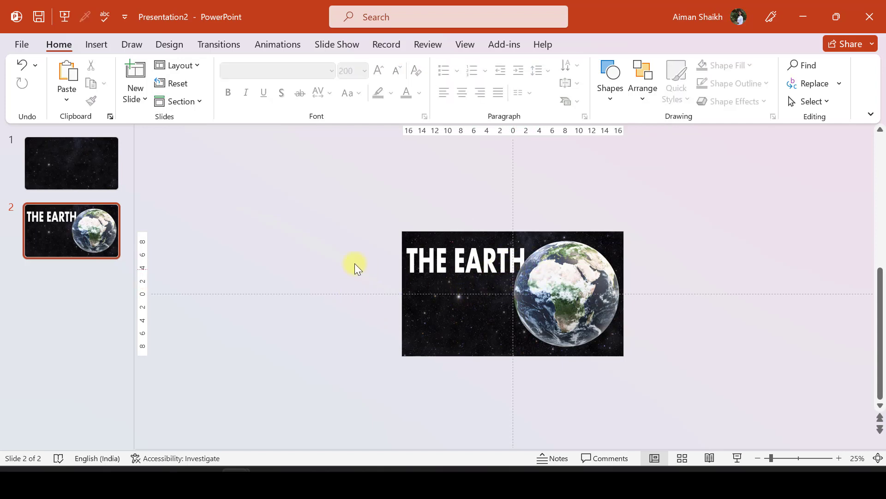
{"action": "left_click", "coordinate": [466, 274]}
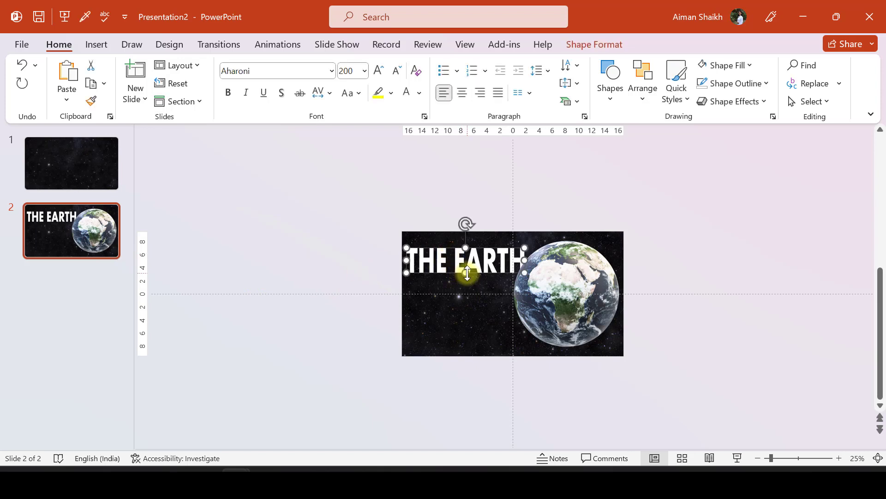
{"action": "mouse_move", "coordinate": [468, 273]}
{"action": "left_mouse_down"}
{"action": "mouse_move", "coordinate": [468, 281]}
{"action": "mouse_move", "coordinate": [467, 274]}
{"action": "left_mouse_up"}
{"action": "left_click", "coordinate": [345, 273]}
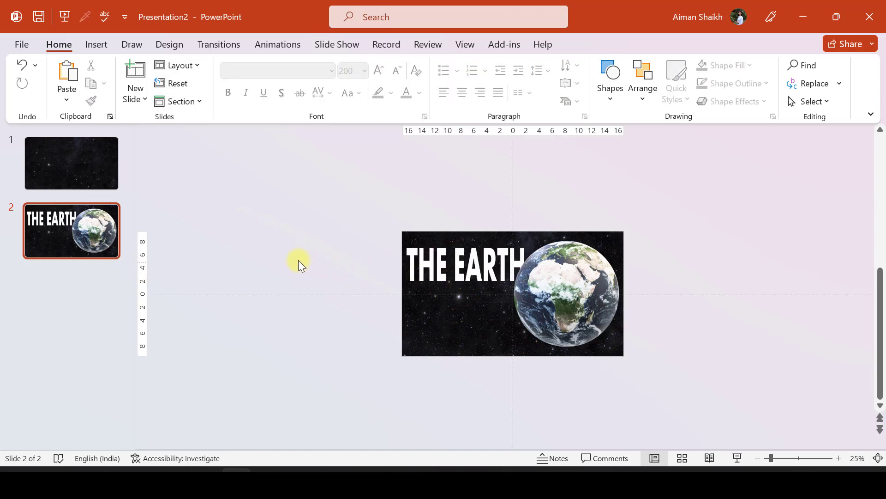
{"action": "key", "text": "Page_Up"}
{"action": "left_click", "coordinate": [53, 225], "text": "shift"}
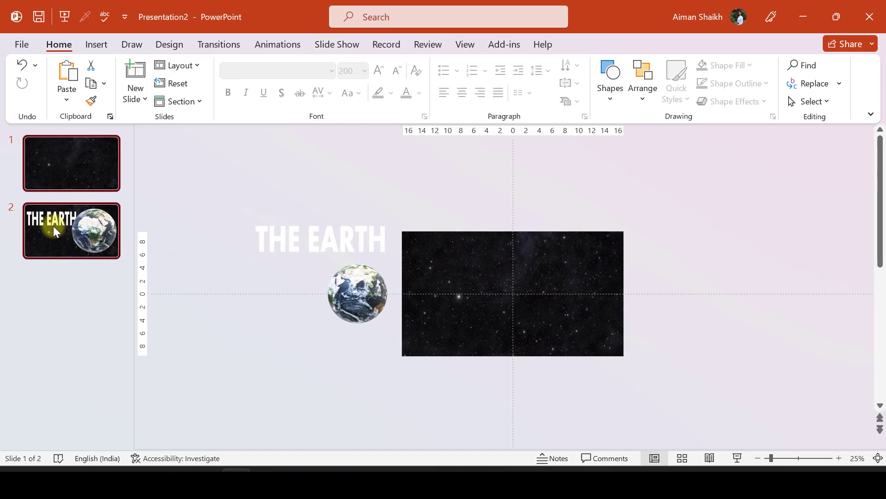
Apply the Morph transition to slides 1 and 2, then view slide 1 alone
{"action": "left_click", "coordinate": [236, 45]}
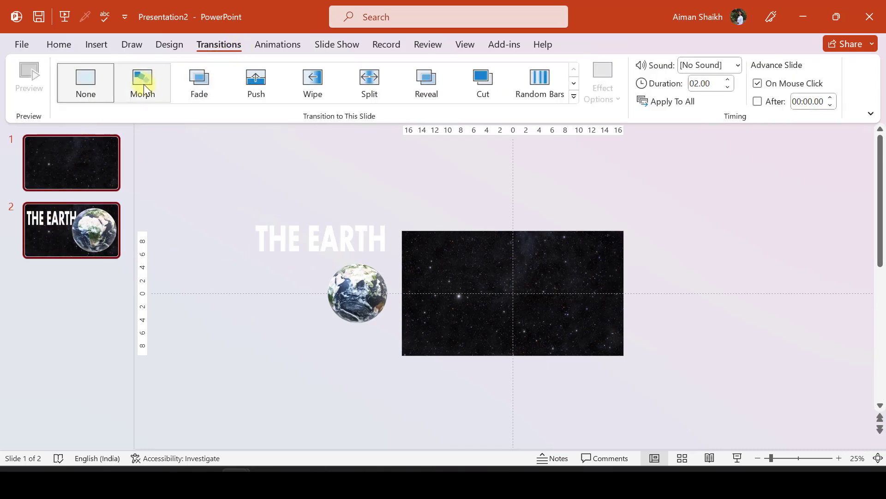
{"action": "left_click", "coordinate": [149, 97]}
{"action": "left_click", "coordinate": [63, 165]}
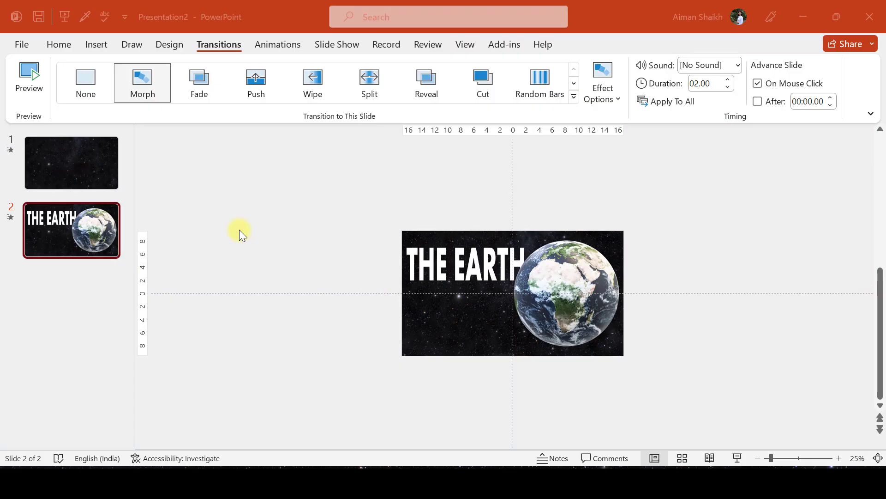
Insert the second full-moon 3D model found by searching 'moon' in the online library
{"action": "left_click", "coordinate": [101, 43]}
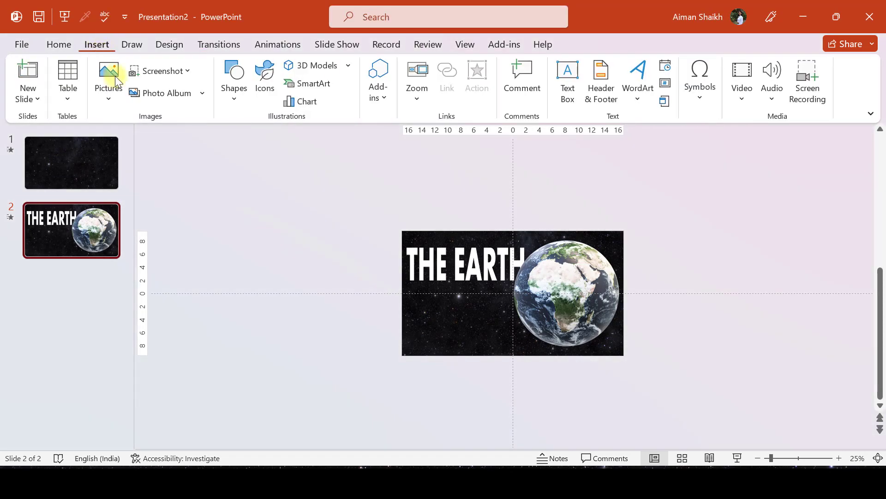
{"action": "left_click", "coordinate": [314, 67]}
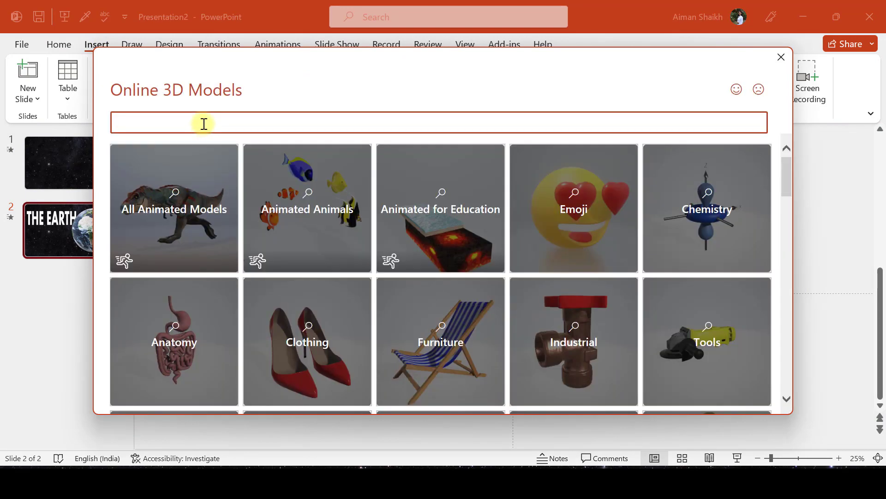
{"action": "type", "text": "moon"}
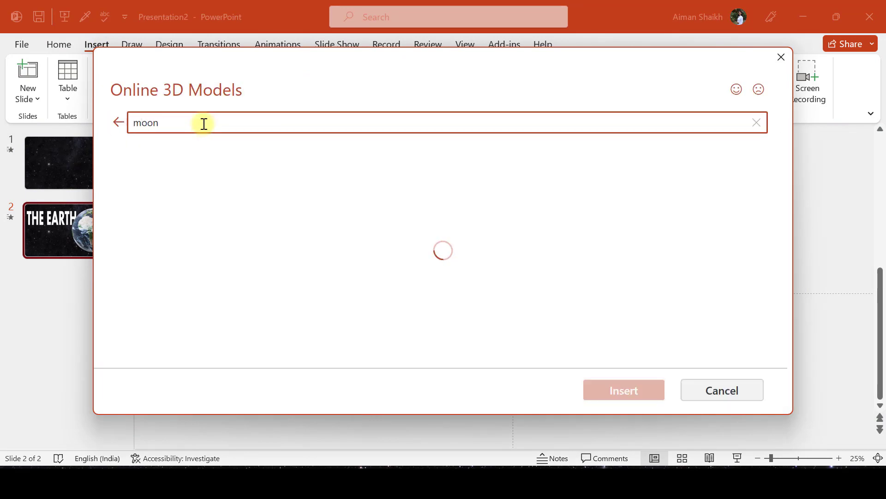
{"action": "scroll", "coordinate": [303, 270], "scroll_direction": "down", "scroll_amount": 1}
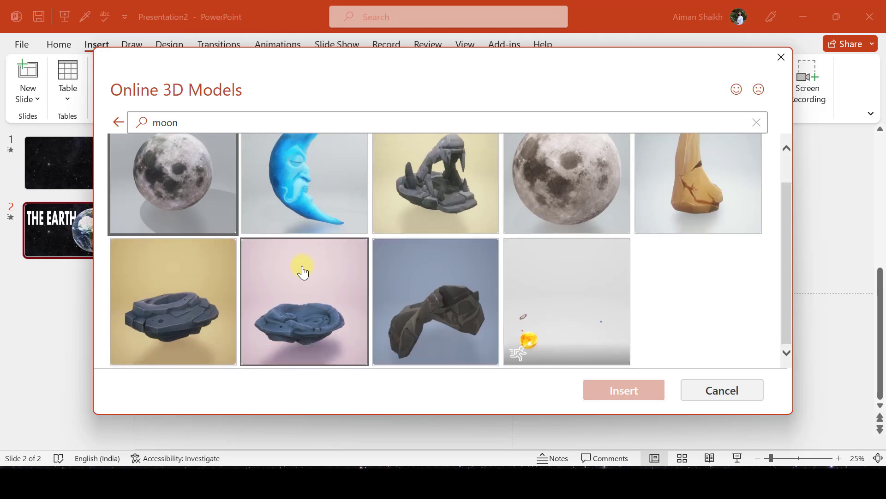
{"action": "scroll", "coordinate": [303, 272], "scroll_direction": "up", "scroll_amount": 1}
{"action": "left_click", "coordinate": [554, 231]}
{"action": "scroll", "coordinate": [481, 319], "scroll_direction": "down", "scroll_amount": 1}
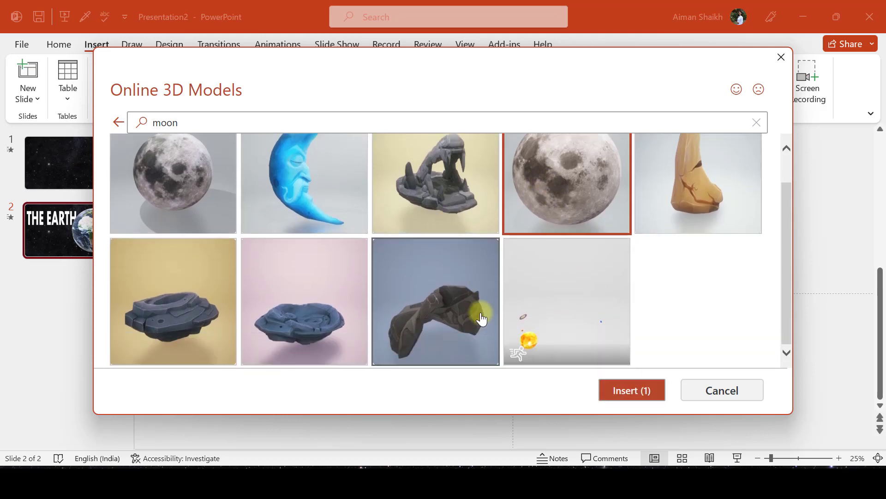
{"action": "scroll", "coordinate": [481, 319], "scroll_direction": "up", "scroll_amount": 1}
{"action": "left_click", "coordinate": [627, 390]}
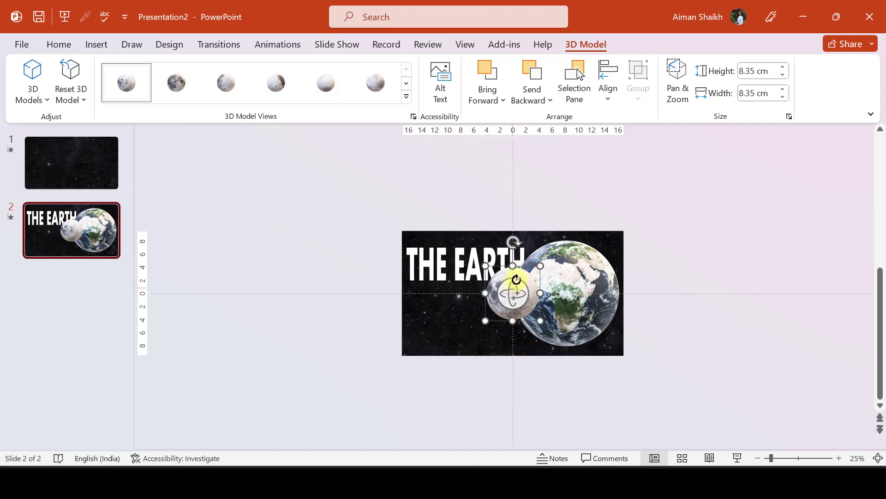
Move the moon just off the slide's right edge and shrink it to about 5 cm
{"action": "left_click_drag", "start_coordinate": [521, 274], "coordinate": [686, 272]}
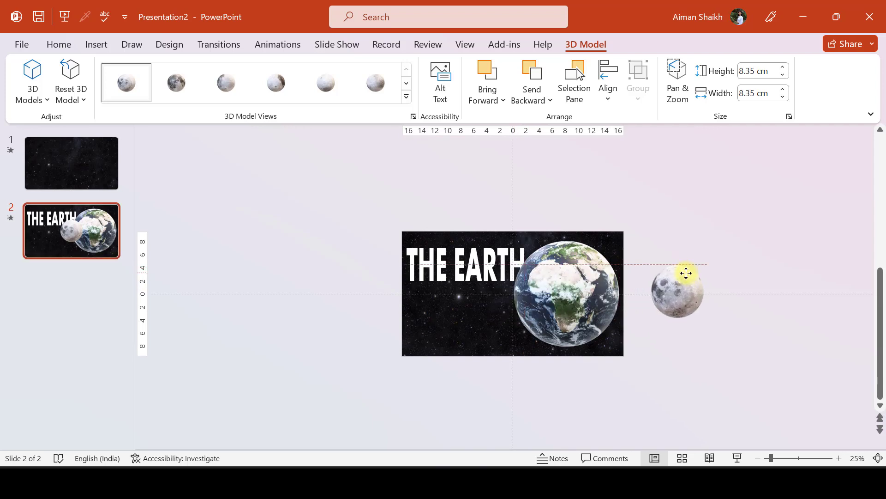
{"action": "left_click_drag", "start_coordinate": [650, 319], "coordinate": [673, 300]}
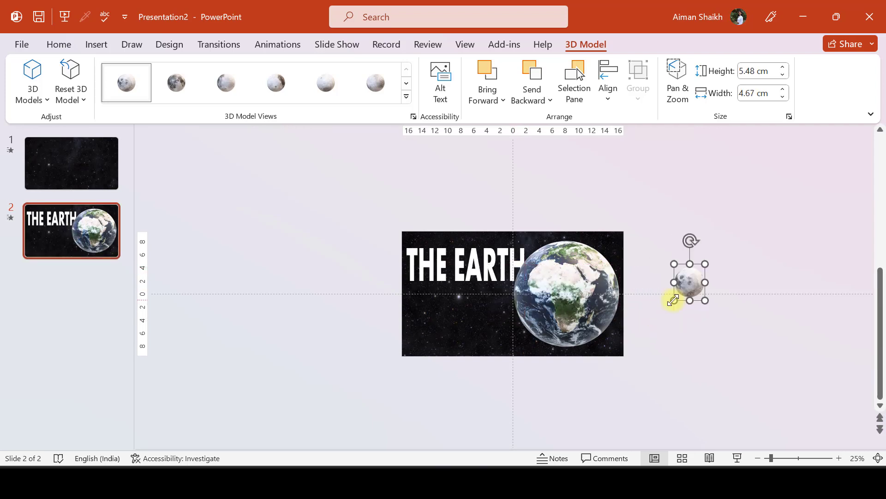
{"action": "left_click", "coordinate": [351, 283]}
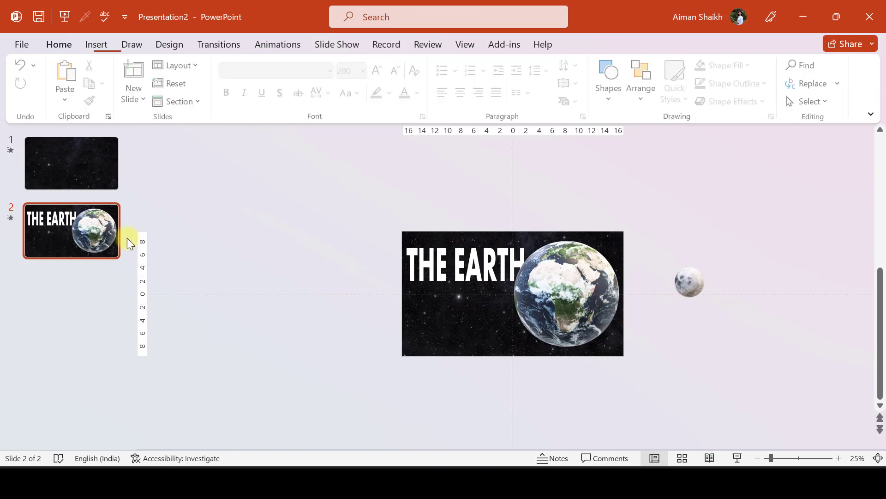
Duplicate slide 2 as slide 3 with Ctrl+D
{"action": "left_click", "coordinate": [55, 217]}
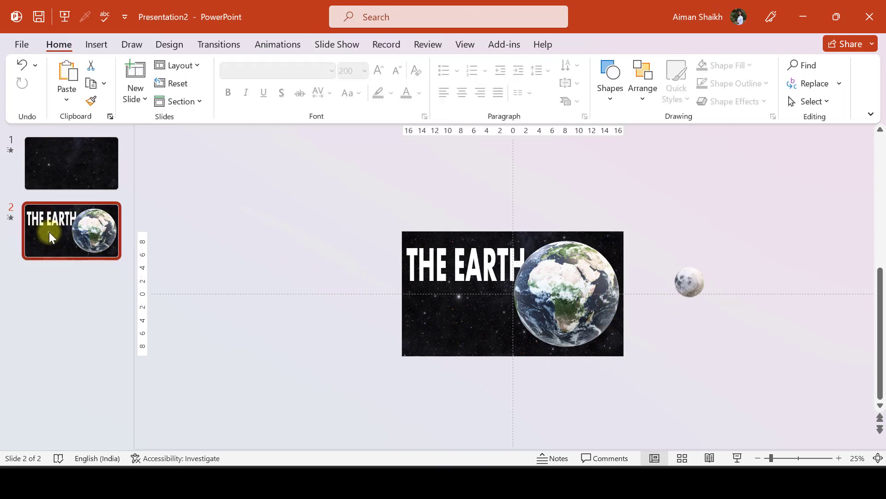
{"action": "key", "text": "ctrl+d"}
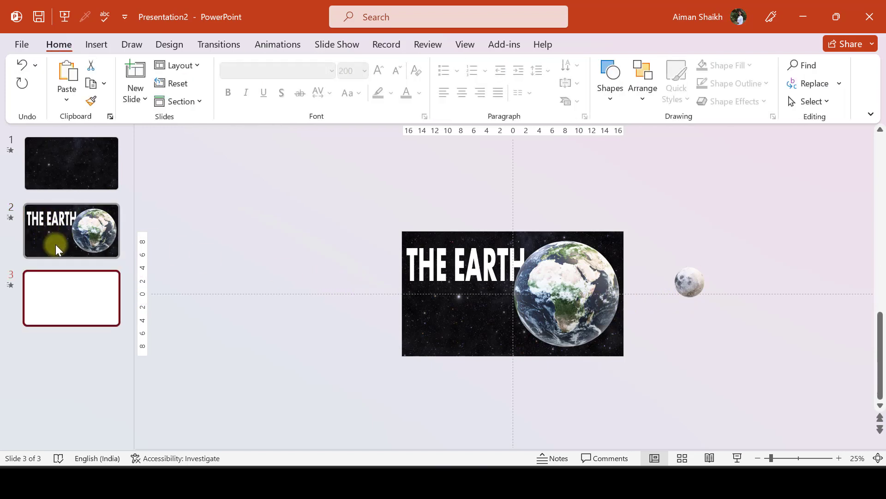
{"action": "left_click", "coordinate": [426, 260]}
Move THE EARTH title off-slide upper left, then enlarge, rotate and shift the Earth left
{"action": "left_click_drag", "start_coordinate": [482, 267], "coordinate": [322, 203]}
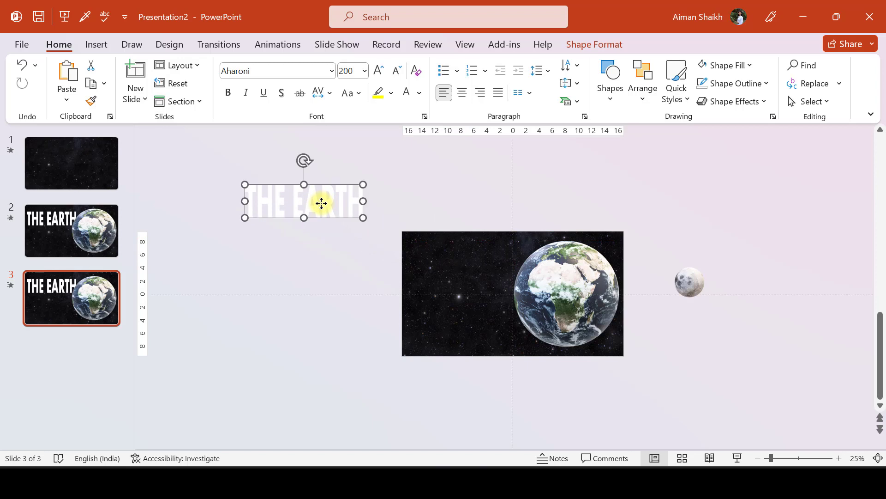
{"action": "left_click", "coordinate": [543, 285]}
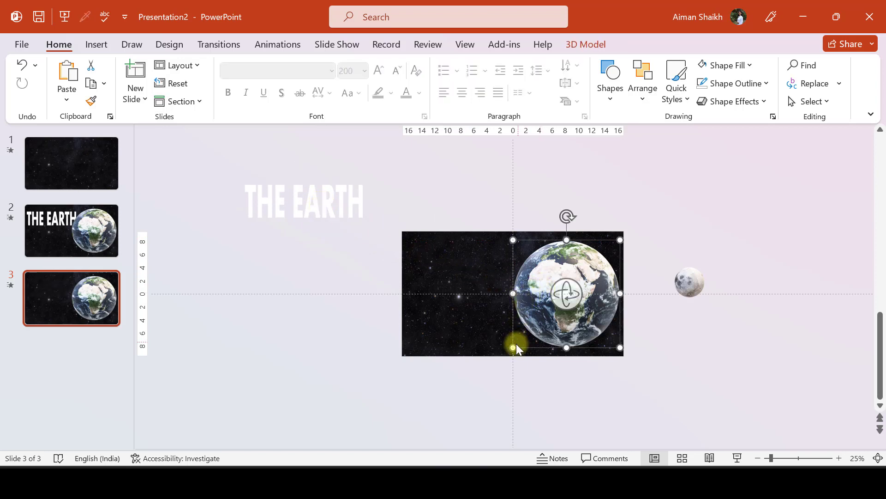
{"action": "left_click_drag", "start_coordinate": [512, 347], "coordinate": [346, 338]}
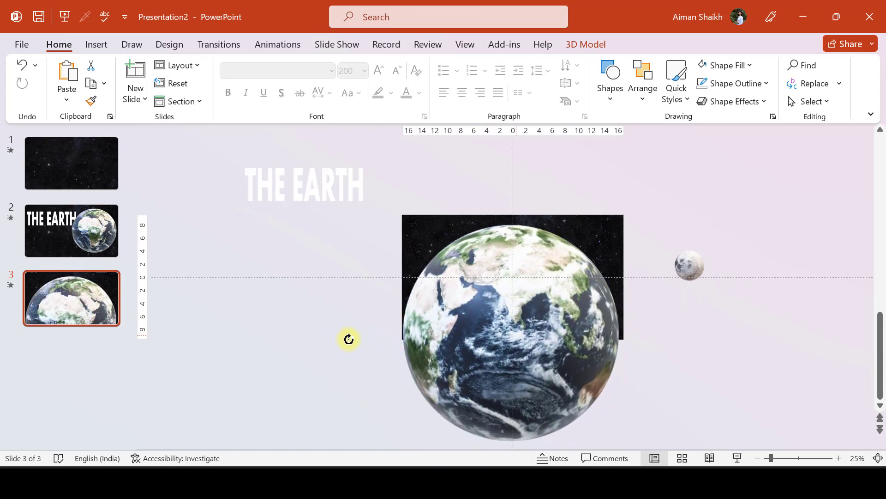
{"action": "left_click", "coordinate": [508, 336]}
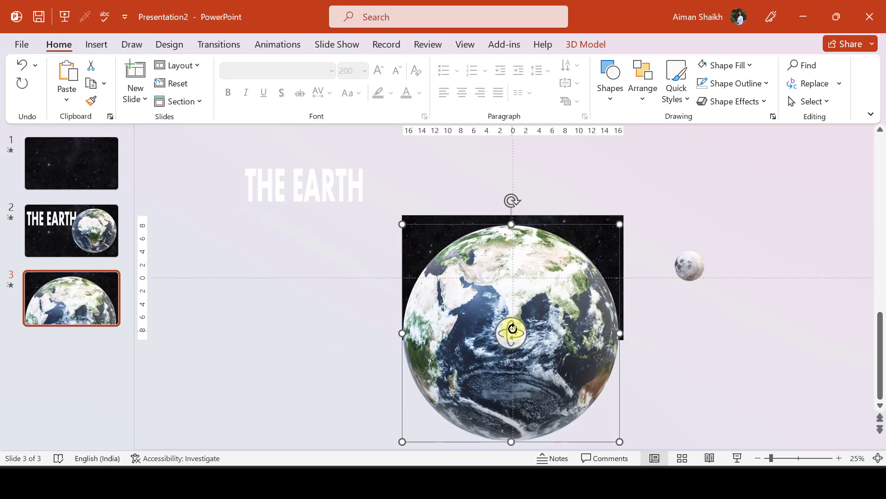
{"action": "left_click_drag", "start_coordinate": [511, 328], "coordinate": [123, 369]}
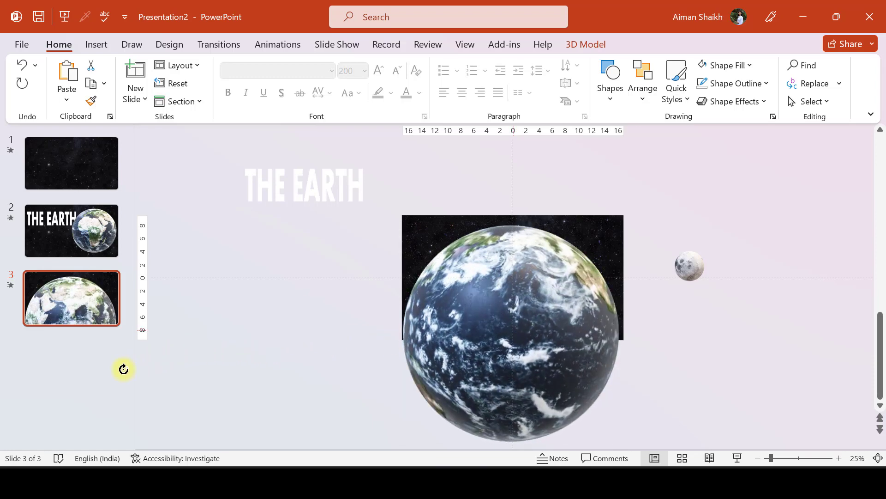
{"action": "left_click", "coordinate": [544, 322]}
{"action": "left_click_drag", "start_coordinate": [560, 298], "coordinate": [432, 256]}
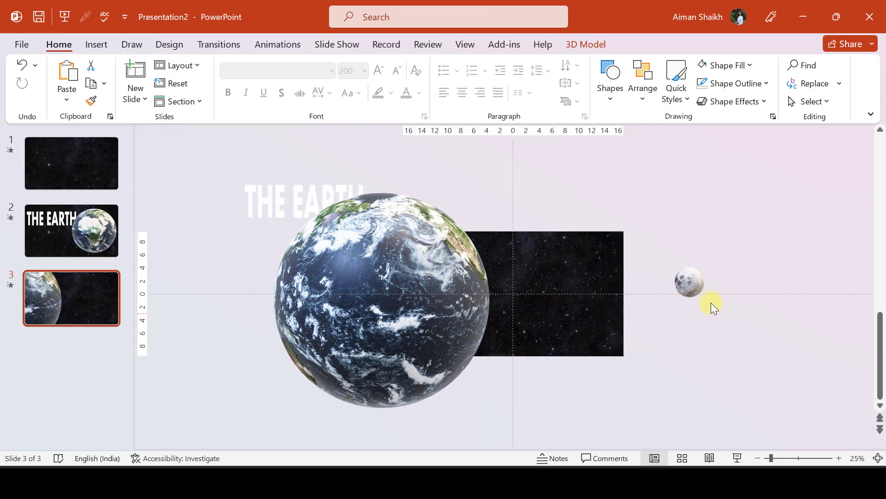
Turn the moon to a different face and move it onto the starfield at right
{"action": "left_click", "coordinate": [691, 286]}
{"action": "left_click_drag", "start_coordinate": [705, 265], "coordinate": [628, 322]}
{"action": "left_click_drag", "start_coordinate": [667, 292], "coordinate": [628, 275]}
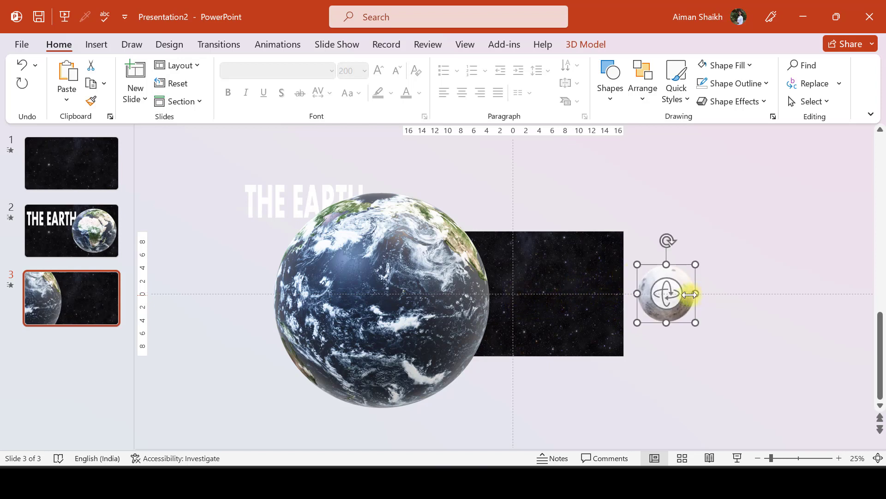
{"action": "left_click_drag", "start_coordinate": [684, 282], "coordinate": [553, 318]}
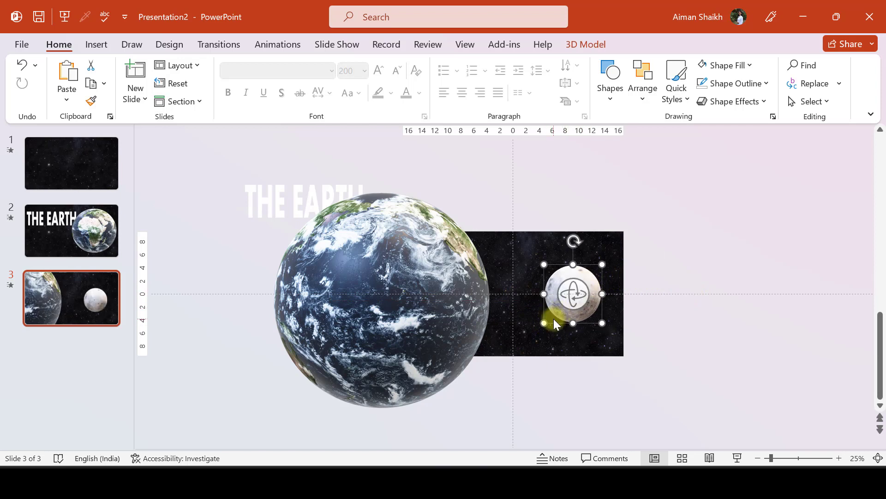
{"action": "left_click", "coordinate": [675, 294]}
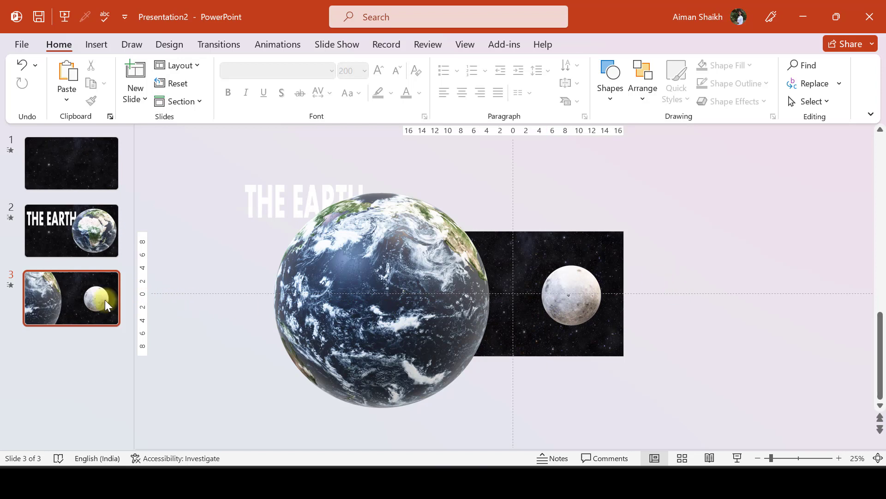
{"action": "left_click", "coordinate": [74, 298]}
Duplicate slide 3 as slide 4 and delete its THE EARTH title
{"action": "key", "text": "ctrl+m"}
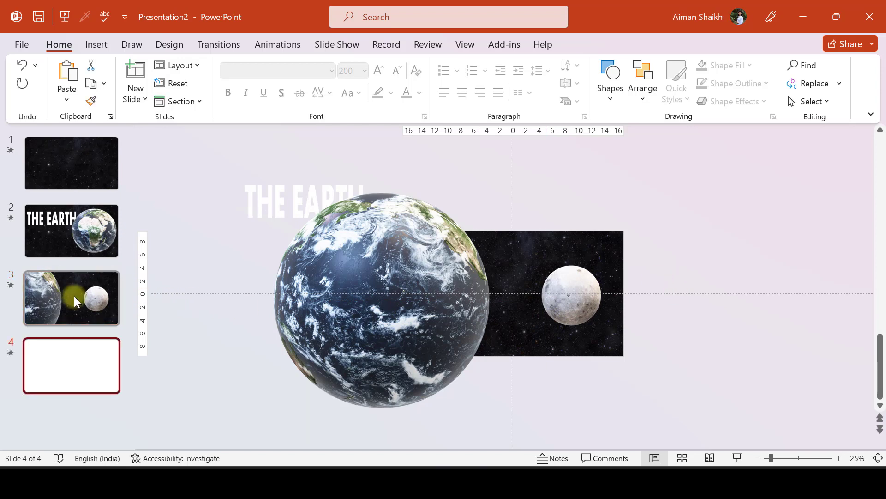
{"action": "left_click", "coordinate": [310, 277]}
{"action": "left_click", "coordinate": [255, 202]}
{"action": "key", "text": "Delete"}
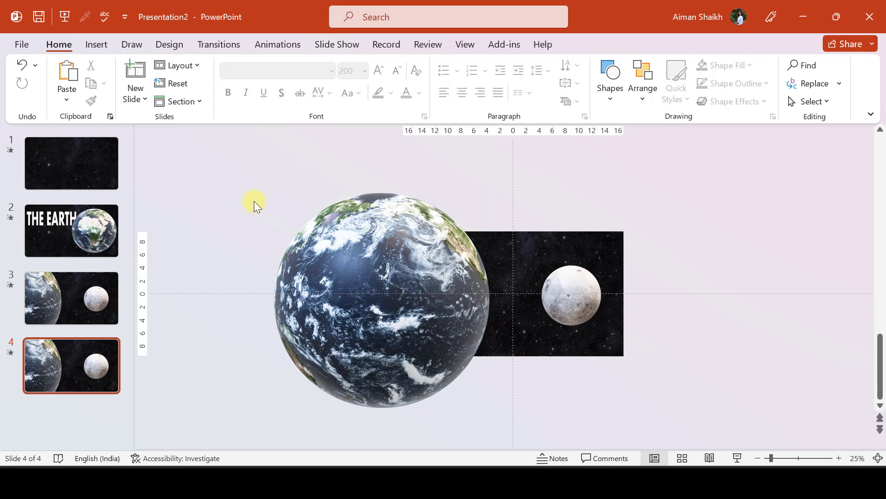
Move the Earth model off slide 4's left edge
{"action": "left_click", "coordinate": [396, 229]}
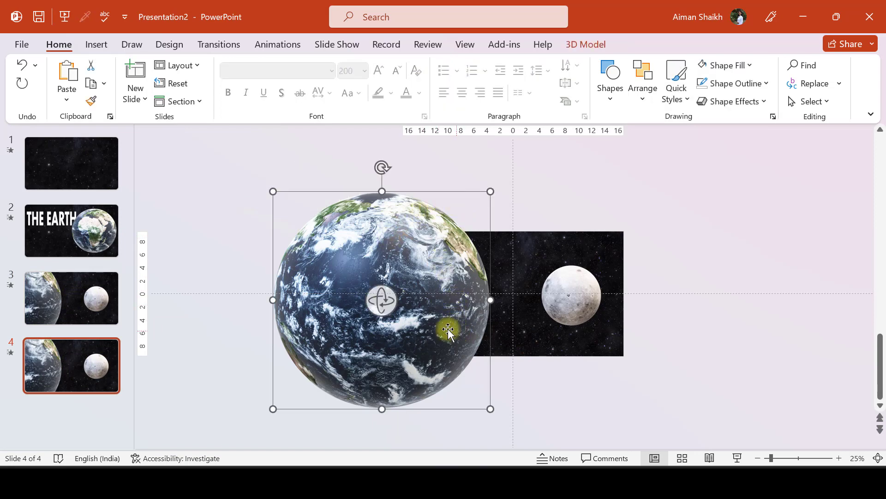
{"action": "left_click_drag", "start_coordinate": [449, 328], "coordinate": [142, 262]}
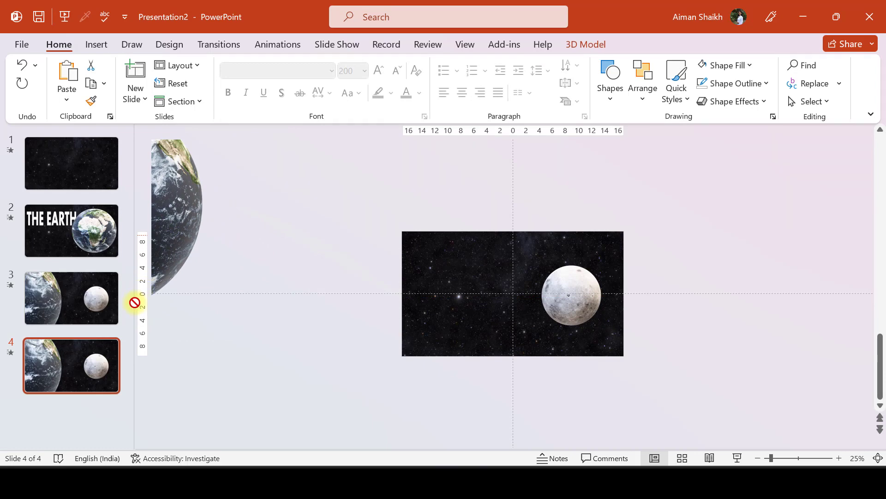
{"action": "left_click_drag", "start_coordinate": [135, 303], "coordinate": [147, 292]}
{"action": "left_click_drag", "start_coordinate": [484, 293], "coordinate": [187, 283]}
{"action": "scroll", "coordinate": [588, 297], "scroll_direction": "left", "scroll_amount": 3}
Enlarge the Moon, place it on the slide's left side, and turn it to another face
{"action": "left_click", "coordinate": [730, 289]}
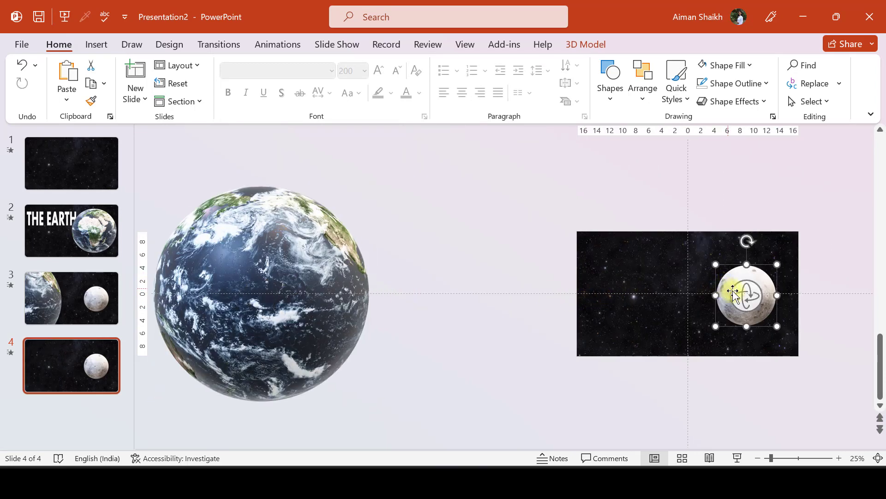
{"action": "left_click_drag", "start_coordinate": [716, 326], "coordinate": [650, 389]}
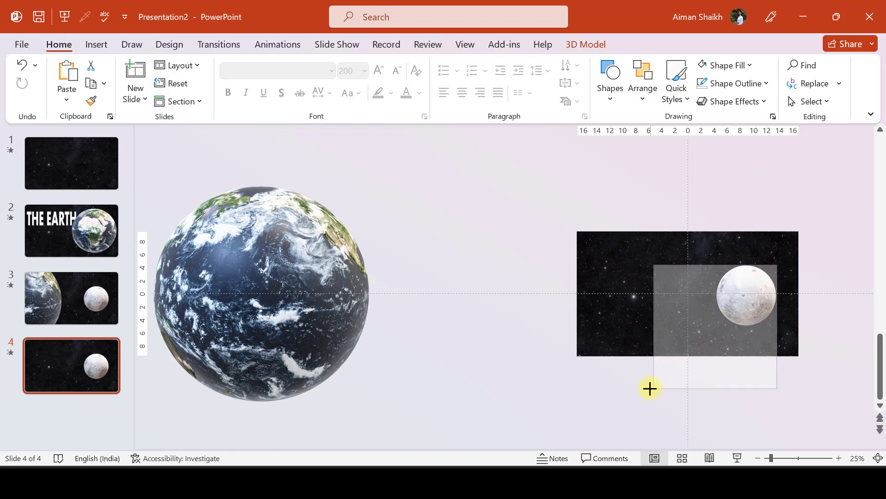
{"action": "left_click_drag", "start_coordinate": [742, 316], "coordinate": [643, 297]}
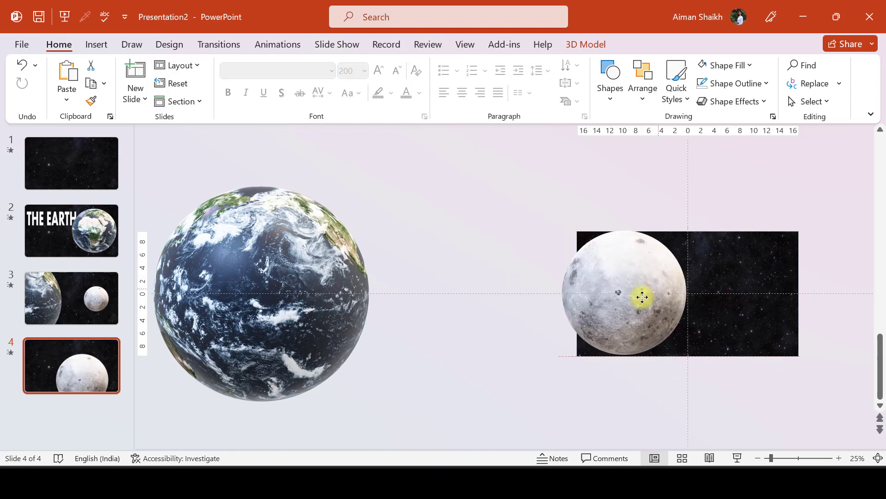
{"action": "left_click_drag", "start_coordinate": [563, 356], "coordinate": [587, 333]}
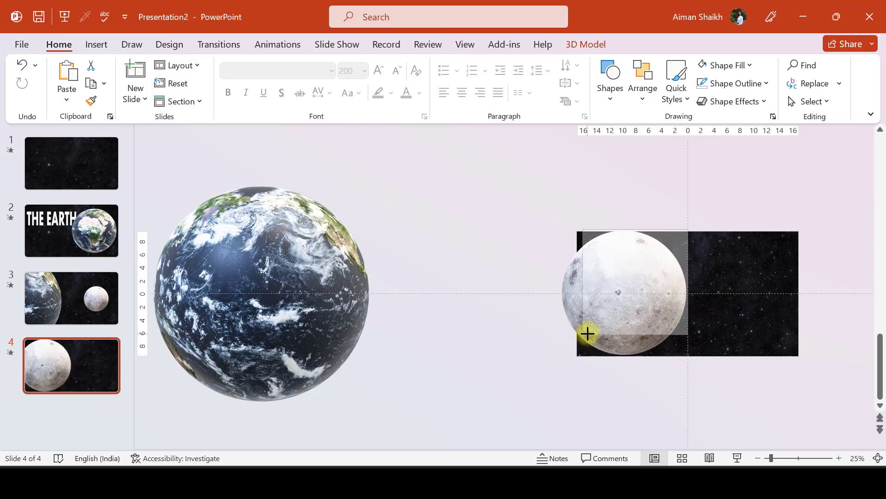
{"action": "left_click_drag", "start_coordinate": [640, 295], "coordinate": [498, 318]}
{"action": "left_click", "coordinate": [667, 299]}
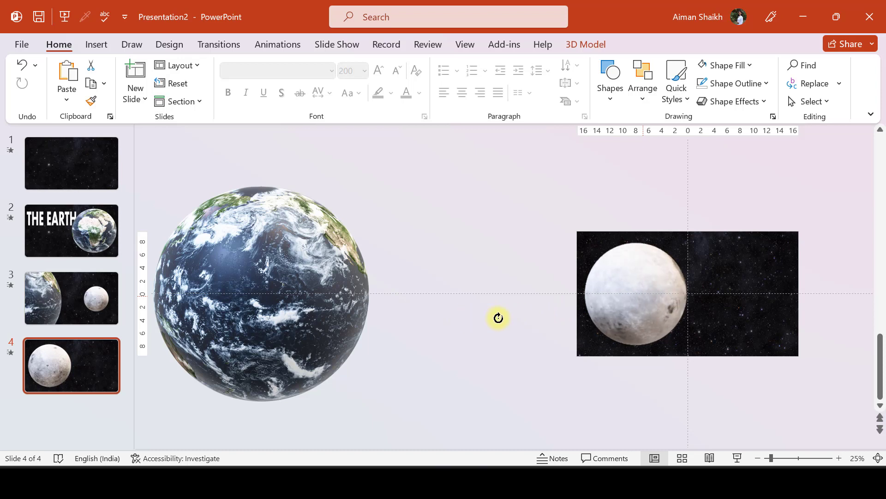
{"action": "left_click_drag", "start_coordinate": [472, 280], "coordinate": [466, 269]}
{"action": "left_click", "coordinate": [475, 270]}
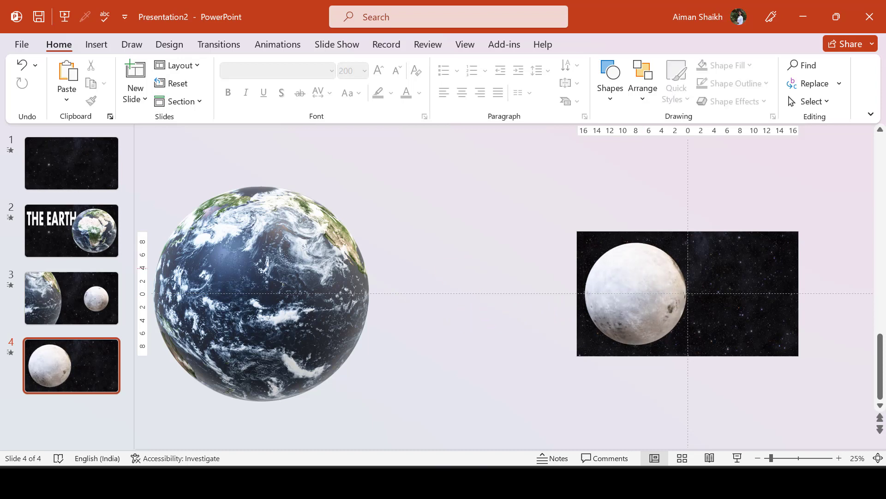
Add a 'THE MOON' text box in 200-pt Aharoni above the slide
{"action": "left_click", "coordinate": [96, 43]}
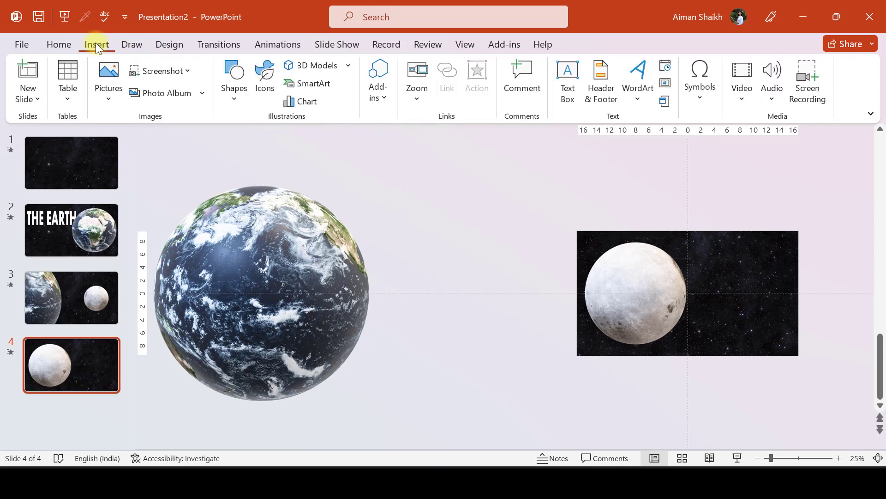
{"action": "left_click", "coordinate": [560, 75]}
{"action": "left_click", "coordinate": [457, 179]}
{"action": "type", "text": "THE MOON"}
{"action": "left_click", "coordinate": [403, 150]}
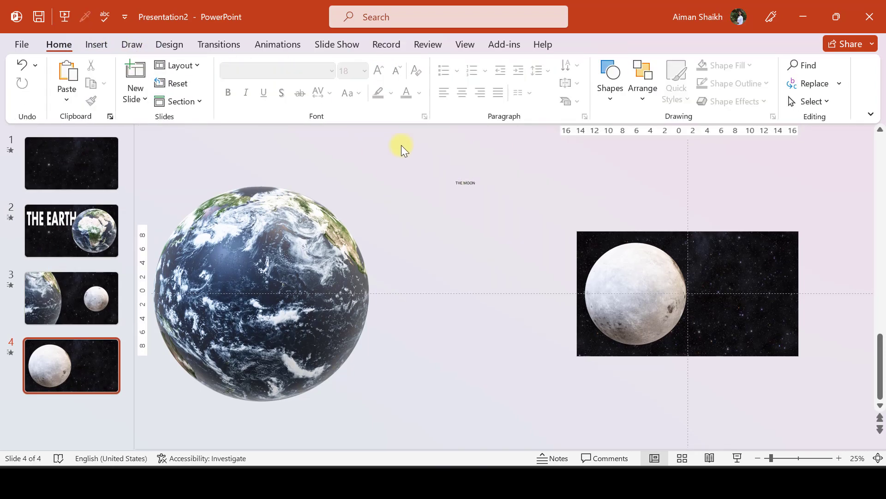
{"action": "left_click", "coordinate": [465, 183]}
{"action": "left_click", "coordinate": [350, 70]}
{"action": "key", "text": "Return"}
{"action": "left_click", "coordinate": [332, 71]}
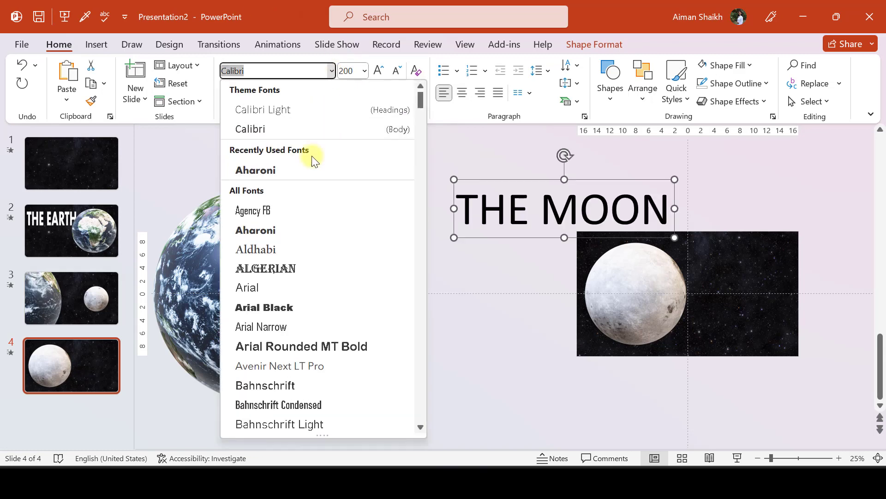
{"action": "left_click", "coordinate": [311, 167]}
{"action": "left_click", "coordinate": [494, 159]}
{"action": "scroll", "coordinate": [494, 159], "scroll_direction": "down", "scroll_amount": 3}
{"action": "left_click", "coordinate": [489, 199]}
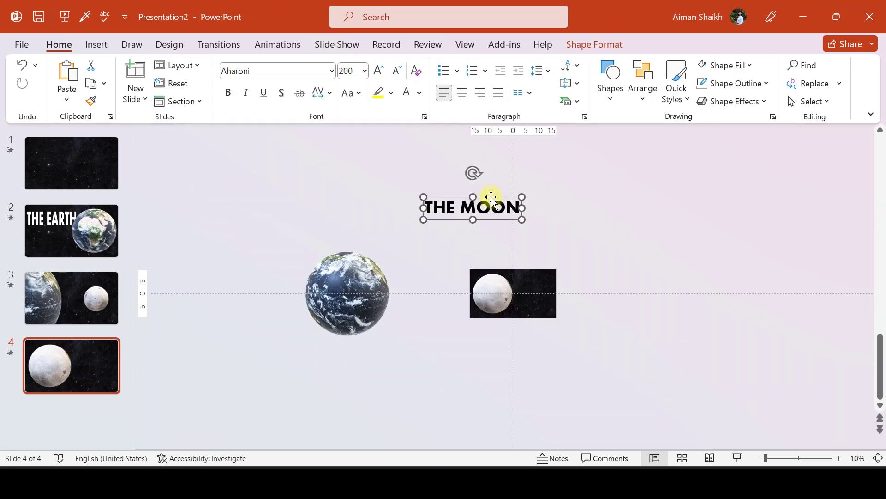
{"action": "key", "text": "Escape"}
Draw a no-fill rectangle covering THE MOON title
{"action": "left_click", "coordinate": [96, 45]}
{"action": "left_click", "coordinate": [234, 83]}
{"action": "left_click", "coordinate": [227, 121]}
{"action": "mouse_move", "coordinate": [386, 174]}
{"action": "left_mouse_down"}
{"action": "mouse_move", "coordinate": [499, 234]}
{"action": "mouse_move", "coordinate": [556, 234]}
{"action": "left_mouse_up"}
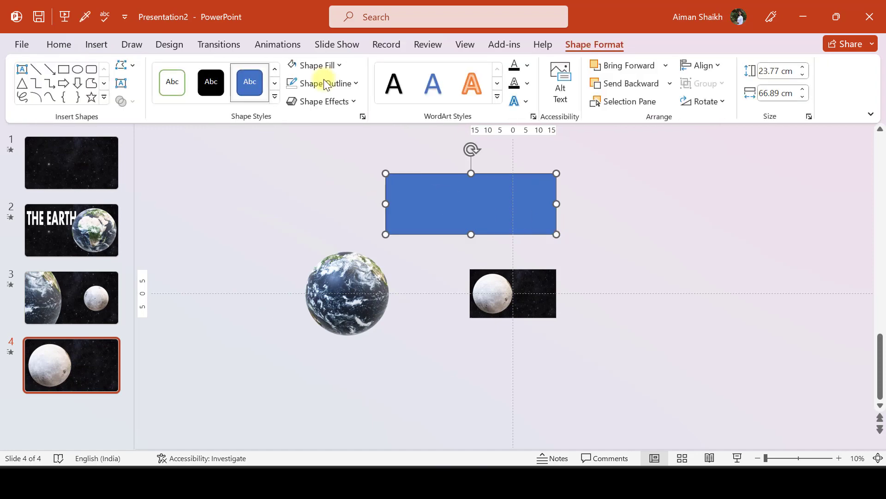
{"action": "left_click", "coordinate": [306, 66]}
{"action": "left_click", "coordinate": [339, 65]}
{"action": "left_click", "coordinate": [305, 217]}
Intersect the text and rectangle into one shape and make its fill white
{"action": "left_click", "coordinate": [427, 206]}
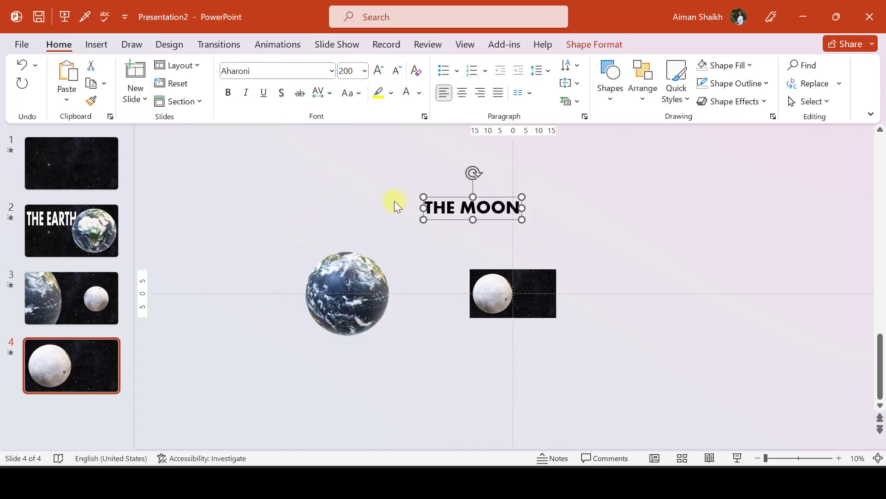
{"action": "left_click", "coordinate": [386, 203], "text": "shift"}
{"action": "left_click", "coordinate": [127, 106]}
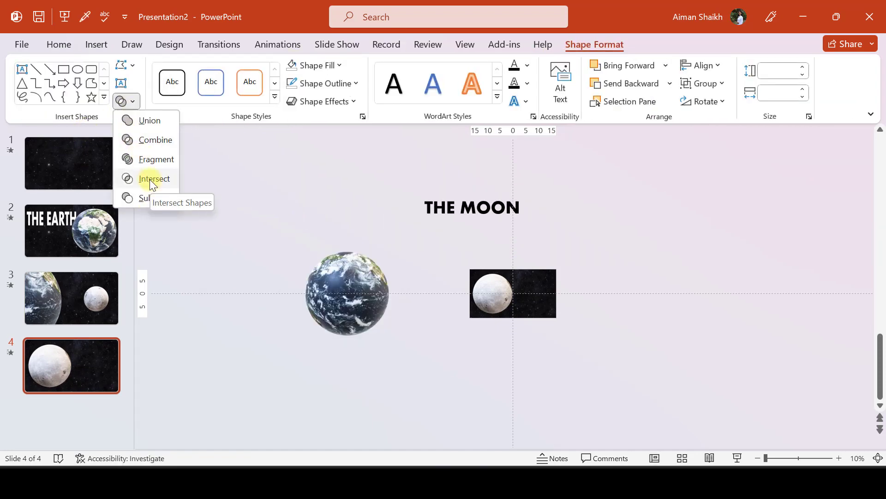
{"action": "left_click", "coordinate": [149, 179]}
{"action": "left_click", "coordinate": [527, 65]}
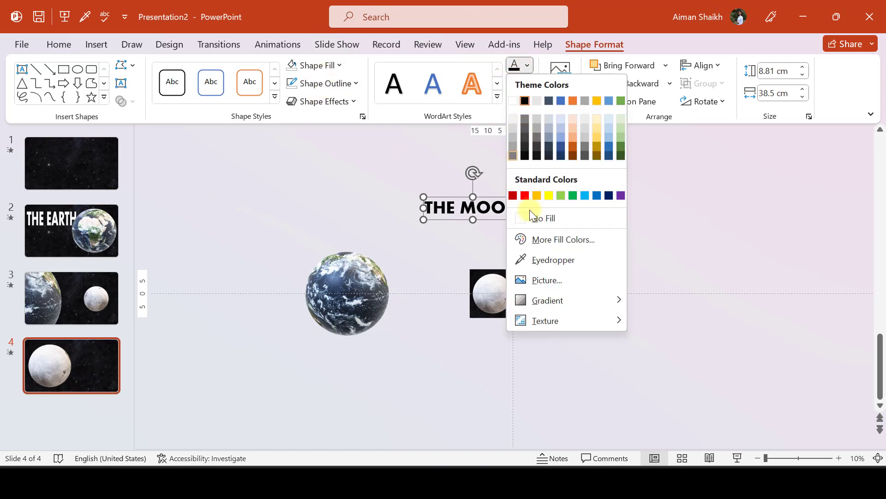
{"action": "left_click", "coordinate": [520, 98]}
{"action": "left_click", "coordinate": [418, 200]}
{"action": "left_click", "coordinate": [394, 192]}
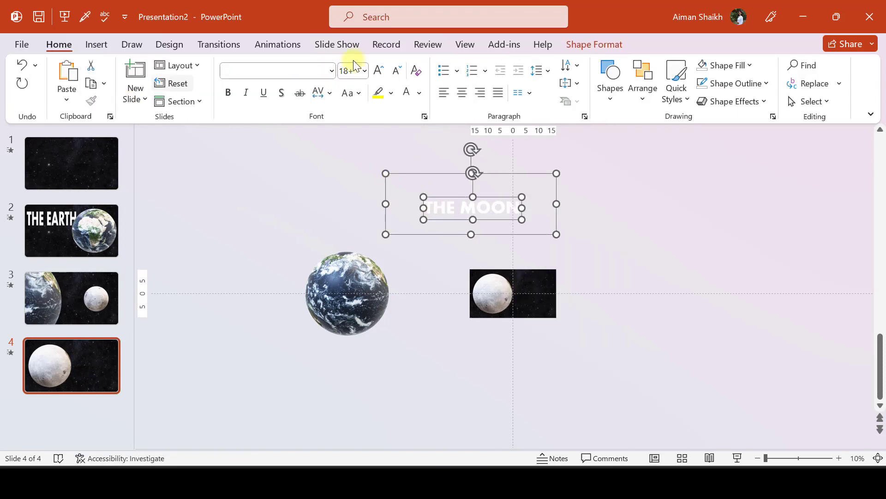
Resize THE MOON title and place it at slide 4's top right beside the Moon
{"action": "left_click_drag", "start_coordinate": [469, 214], "coordinate": [619, 255]}
{"action": "left_click_drag", "start_coordinate": [563, 267], "coordinate": [582, 268]}
{"action": "scroll", "coordinate": [582, 268], "scroll_direction": "up", "scroll_amount": 3}
{"action": "left_click_drag", "start_coordinate": [777, 204], "coordinate": [550, 281]}
{"action": "left_click", "coordinate": [668, 303]}
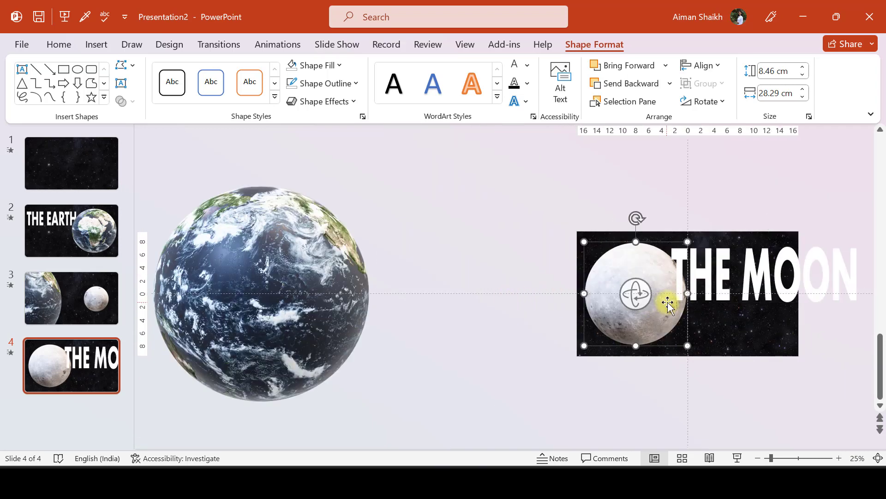
{"action": "left_click", "coordinate": [681, 302]}
{"action": "left_click_drag", "start_coordinate": [676, 300], "coordinate": [723, 263]}
{"action": "right_click", "coordinate": [634, 291]}
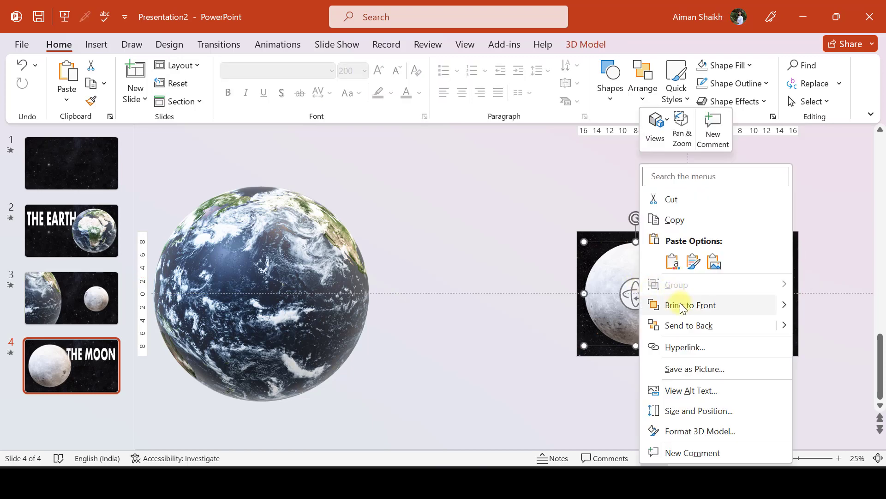
{"action": "key", "text": "Escape"}
{"action": "left_click", "coordinate": [517, 291]}
Copy THE MOON to slide 3 off its top-right edge, then preview the Morph into slide 4
{"action": "left_click", "coordinate": [691, 267]}
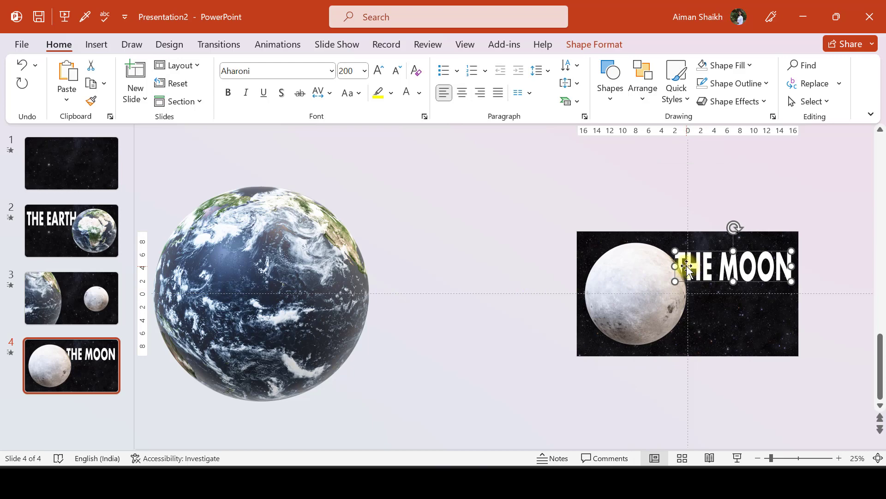
{"action": "key", "text": "ctrl+c"}
{"action": "left_click", "coordinate": [72, 298]}
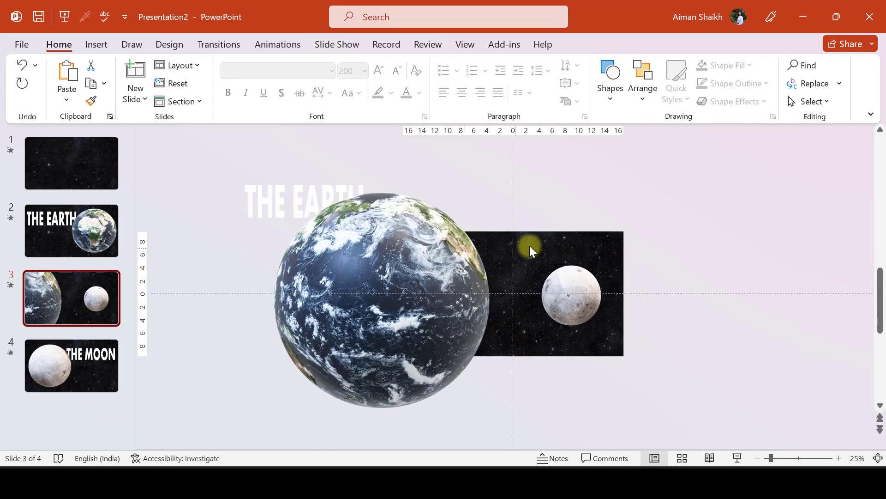
{"action": "key", "text": "ctrl+v"}
{"action": "left_click_drag", "start_coordinate": [562, 260], "coordinate": [724, 203]}
{"action": "left_click", "coordinate": [576, 214]}
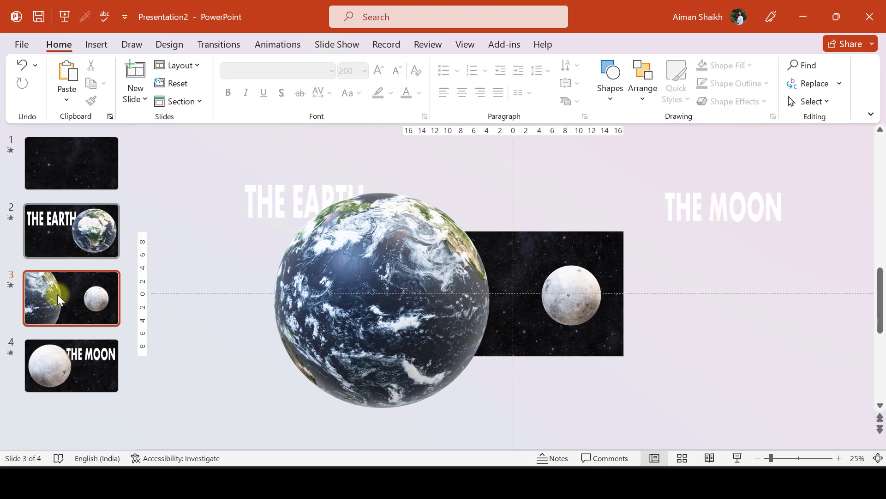
{"action": "left_click", "coordinate": [80, 362]}
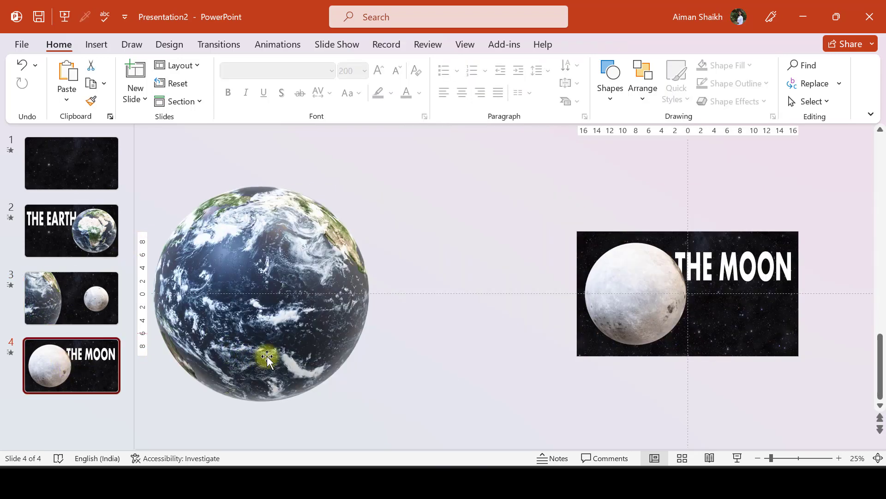
{"action": "scroll", "coordinate": [469, 344], "scroll_direction": "down", "scroll_amount": 2}
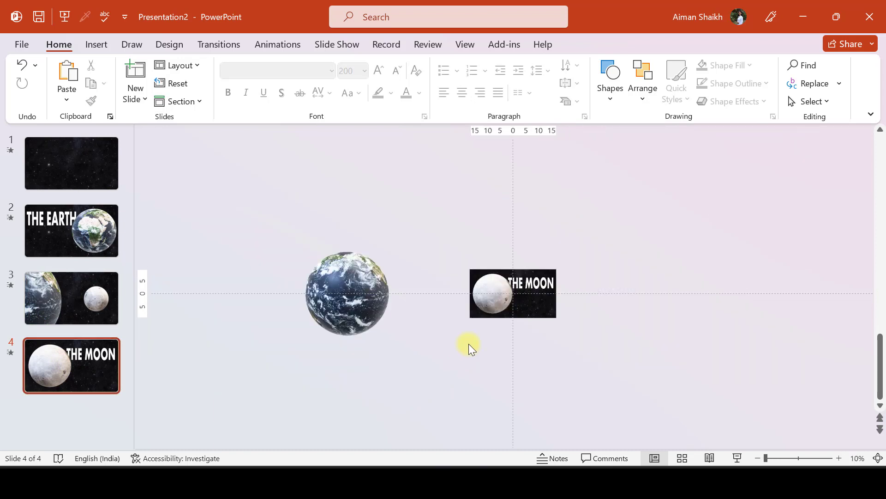
Go to slide 2 and then slide 1 to preview them
{"action": "left_click", "coordinate": [49, 245]}
{"action": "left_click", "coordinate": [73, 183]}
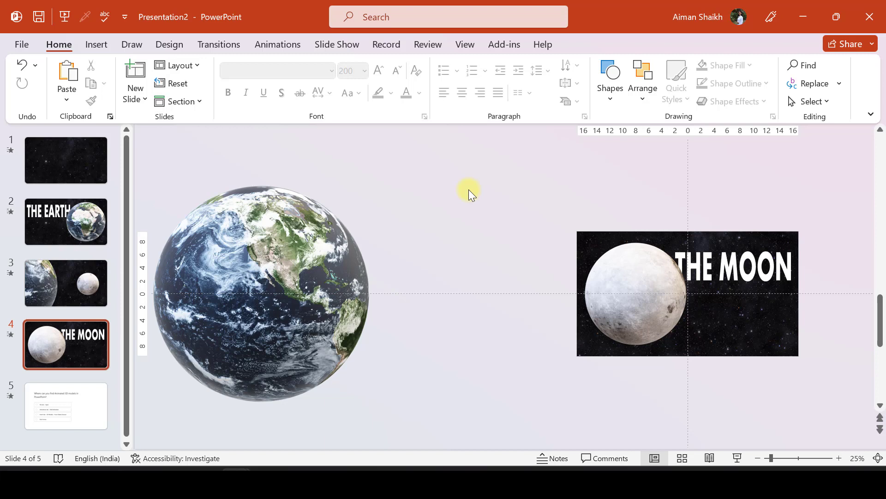
Open slide 5 to view the quiz on where to find animated 3D models
{"action": "left_click", "coordinate": [442, 335]}
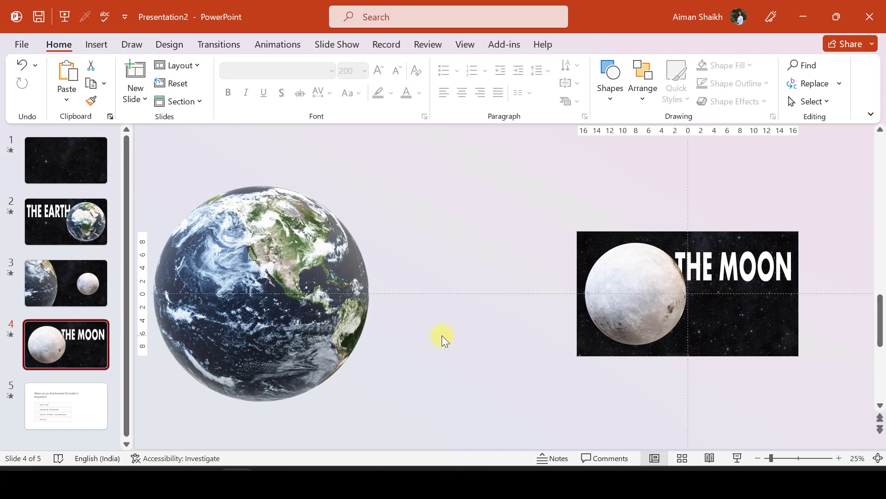
{"action": "left_click", "coordinate": [76, 423]}
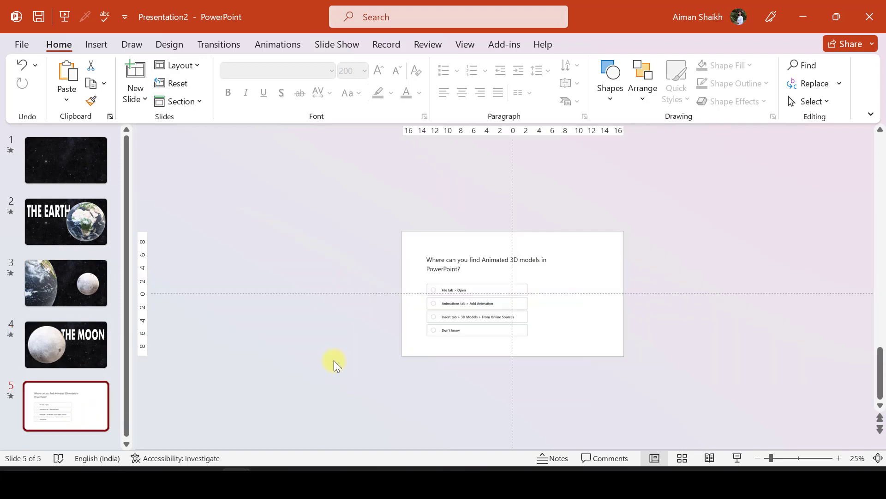
{"action": "scroll", "coordinate": [636, 351], "scroll_direction": "up", "scroll_amount": 3, "text": "ctrl"}
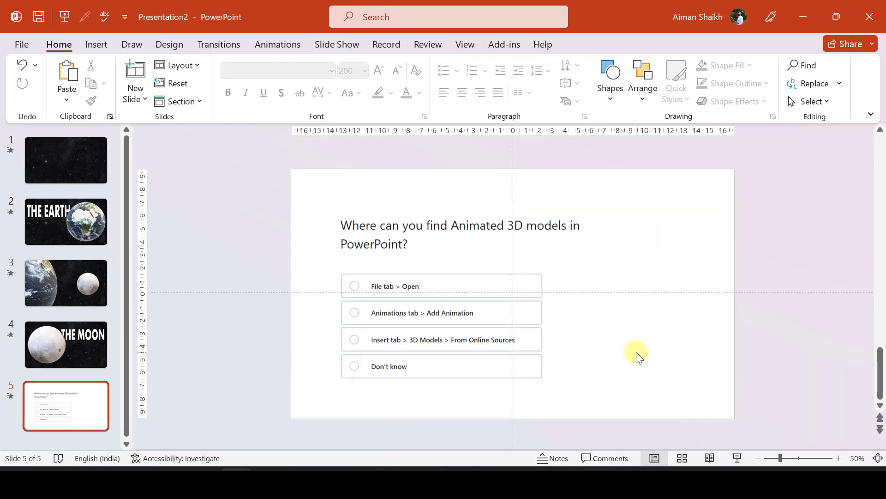